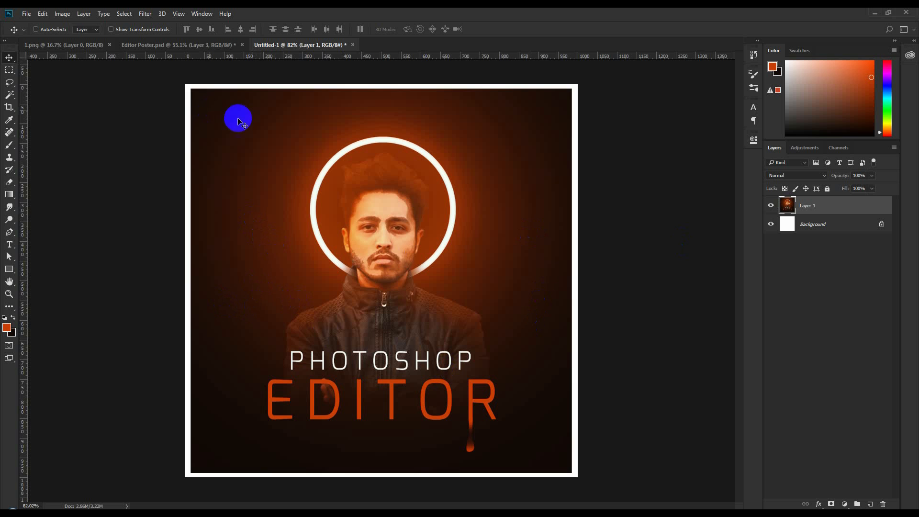
- Look over the Editor Poster and square Untitled-1 documents
left_click(207, 45)
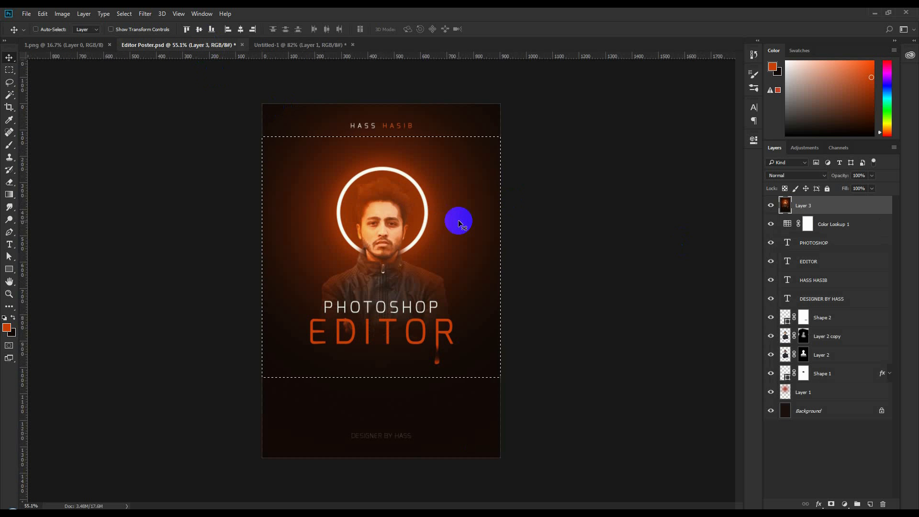
key("ctrl+d")
scroll(443, 228, "up", 2)
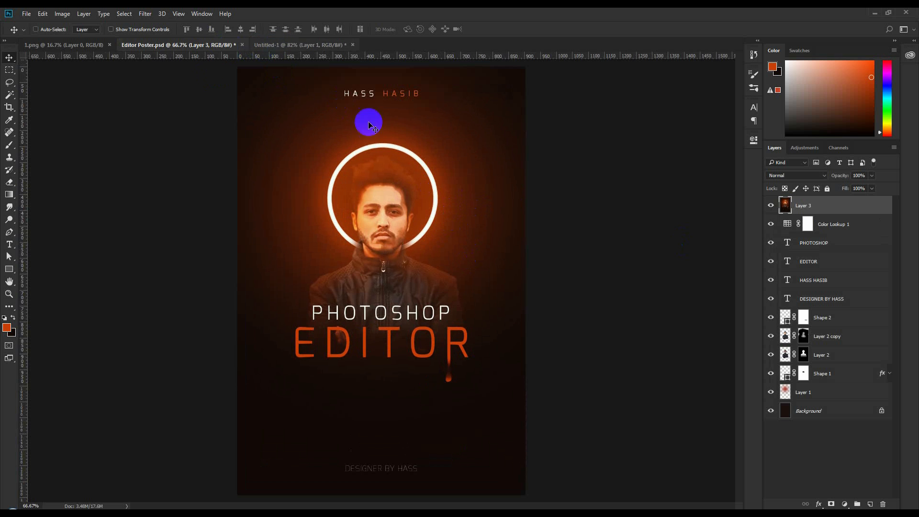
scroll(349, 108, "down", 1)
left_click(319, 44)
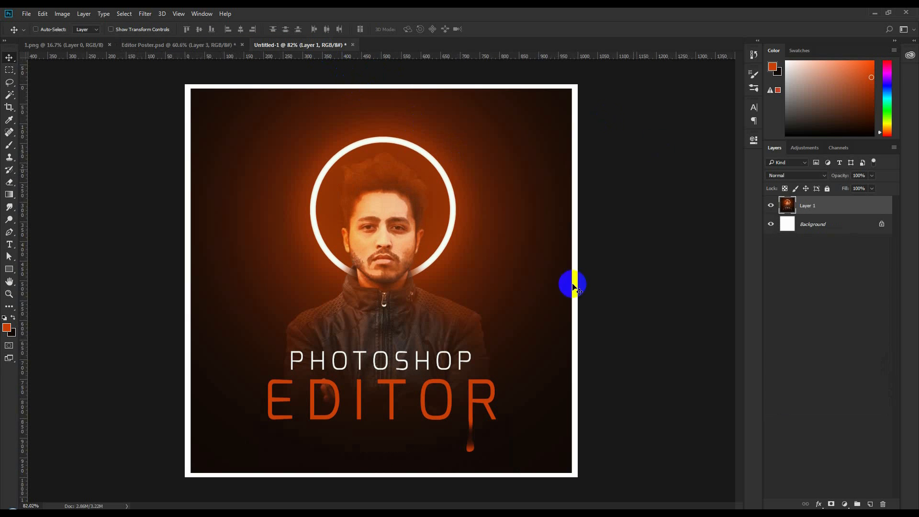
- Rotate the figure in 1.png about 3° and shift it left
left_click(94, 45)
key("ctrl+t")
left_click_drag(628, 284, 625, 270)
left_click_drag(429, 272, 470, 280)
key("Return")
- Return to the square Untitled-1 poster and bring up the File menu
left_click(282, 45)
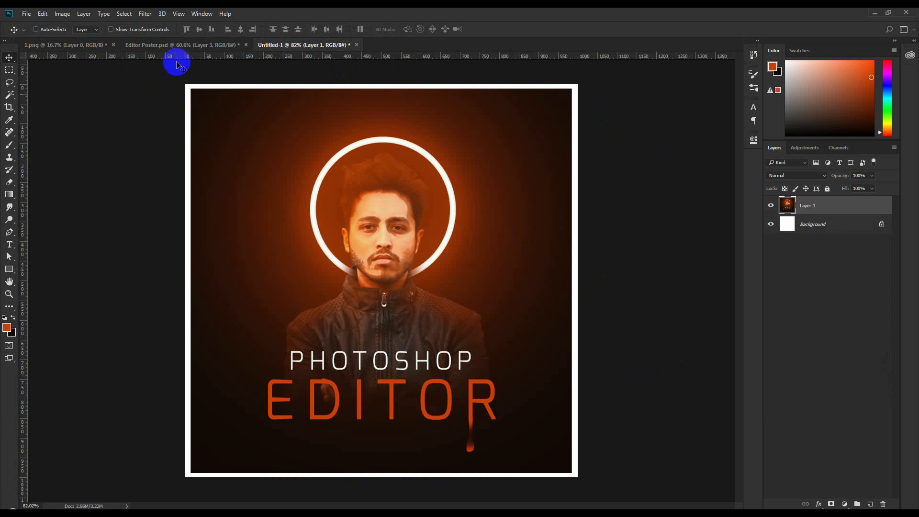
left_click(185, 45)
left_click(316, 45)
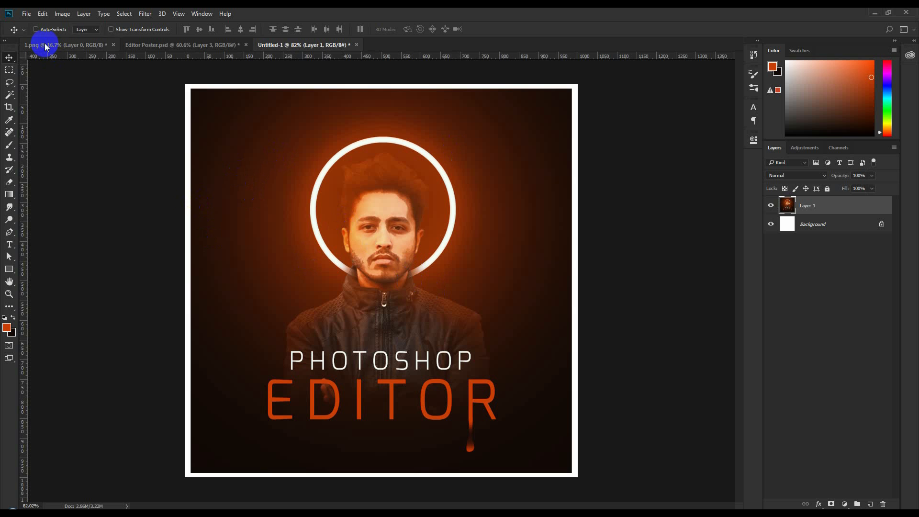
left_click(26, 14)
- Create a new 1000 × 1000 px, 72 ppi document from the Custom preset
left_click(34, 26)
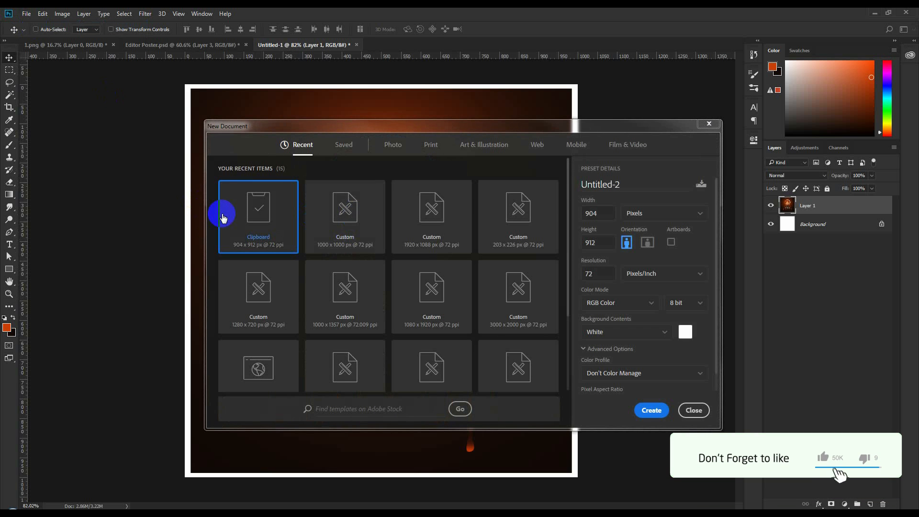
left_click(348, 231)
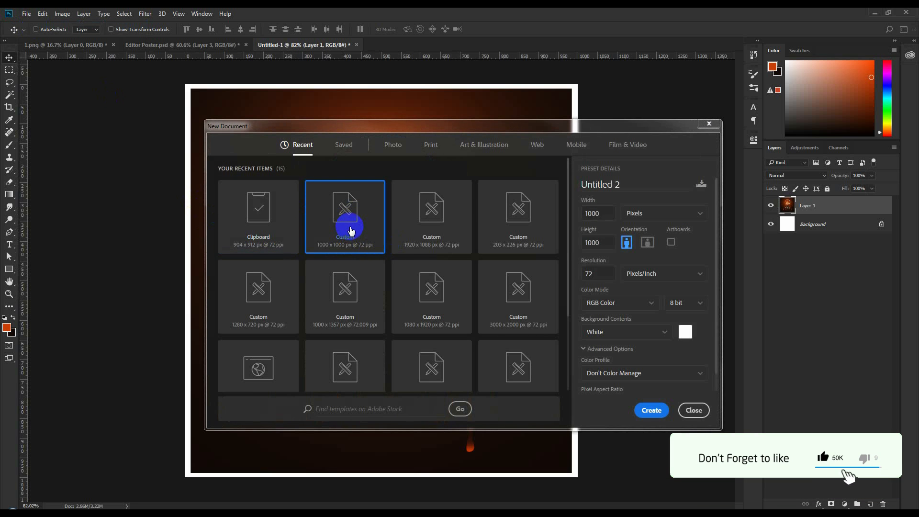
left_click(607, 242)
left_click(605, 272)
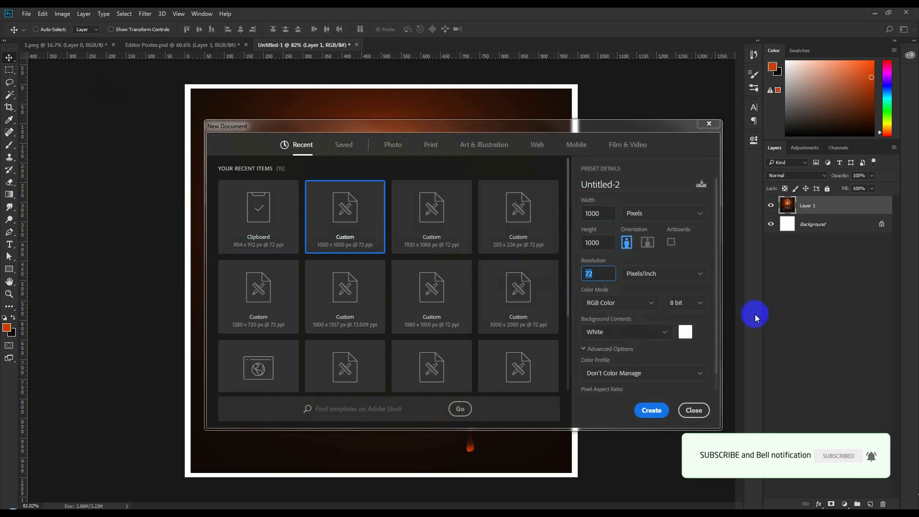
left_click(661, 417)
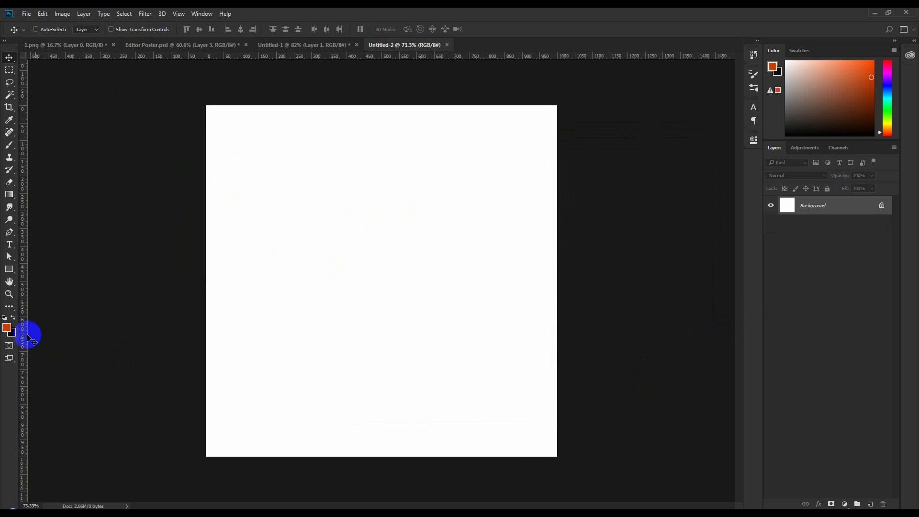
- Set the foreground colour to orange c93f06 and the background to near-black 120a08
left_click(8, 329)
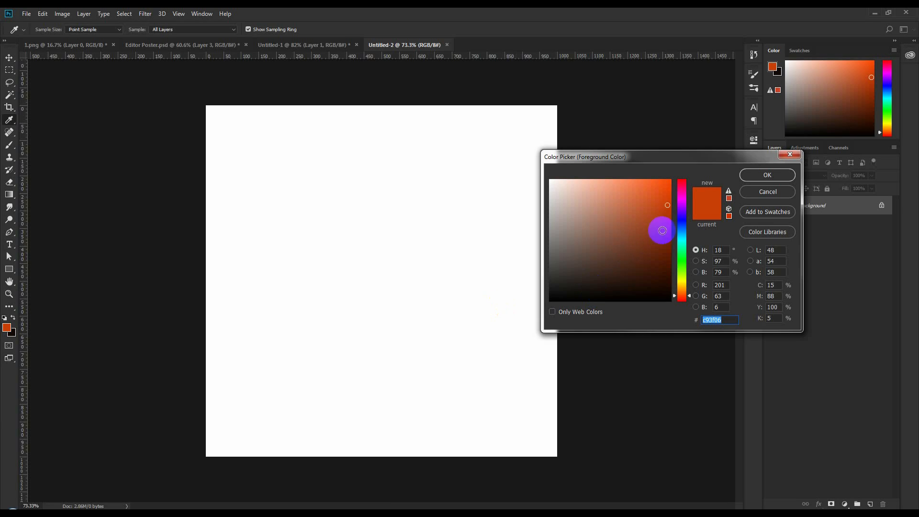
left_click(711, 323)
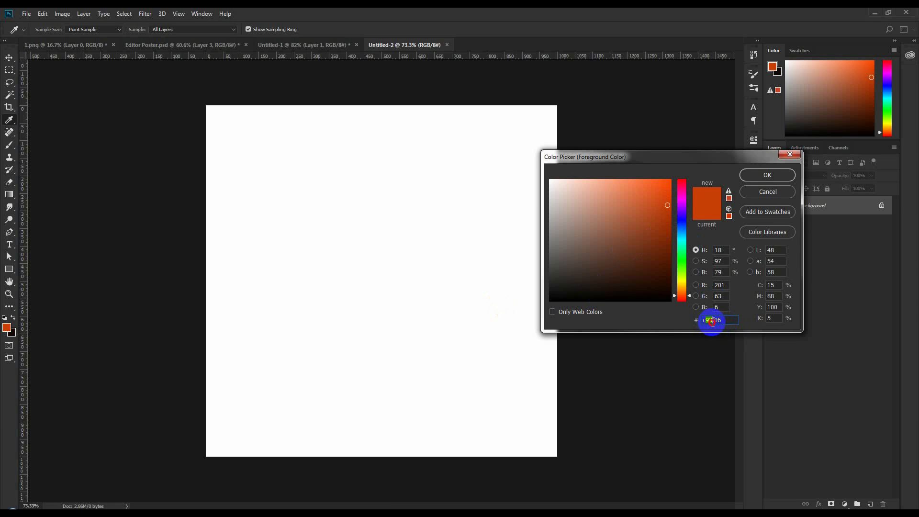
left_click(767, 175)
left_click(10, 331)
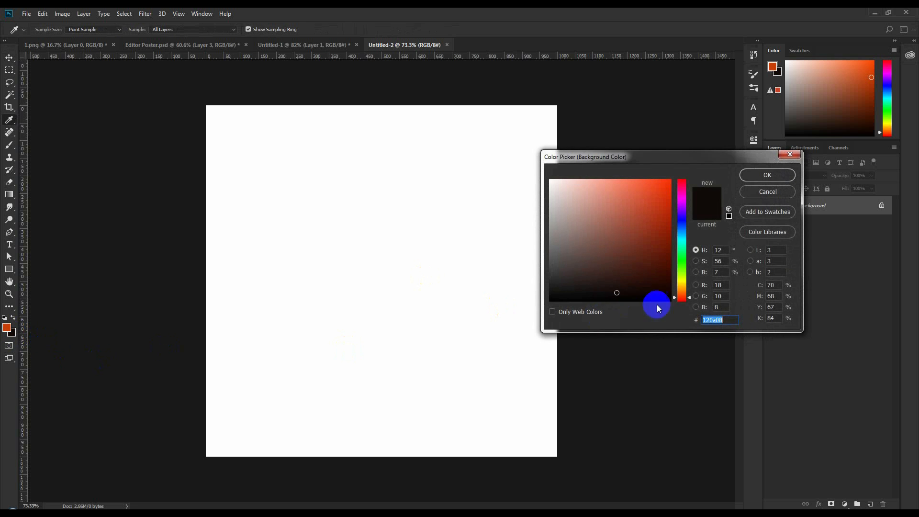
left_click_drag(733, 320, 653, 326)
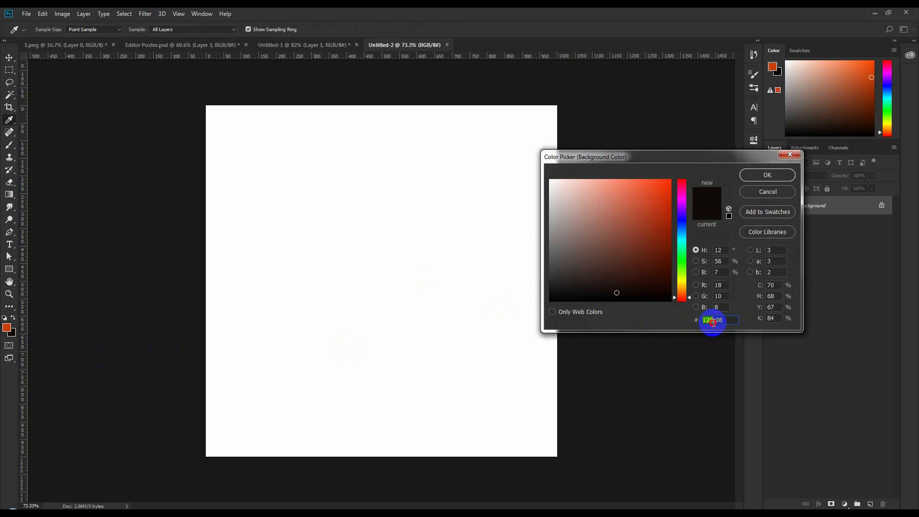
left_click(767, 175)
- Fill the white canvas with near-black 120a08 using the Paint Bucket
key("v")
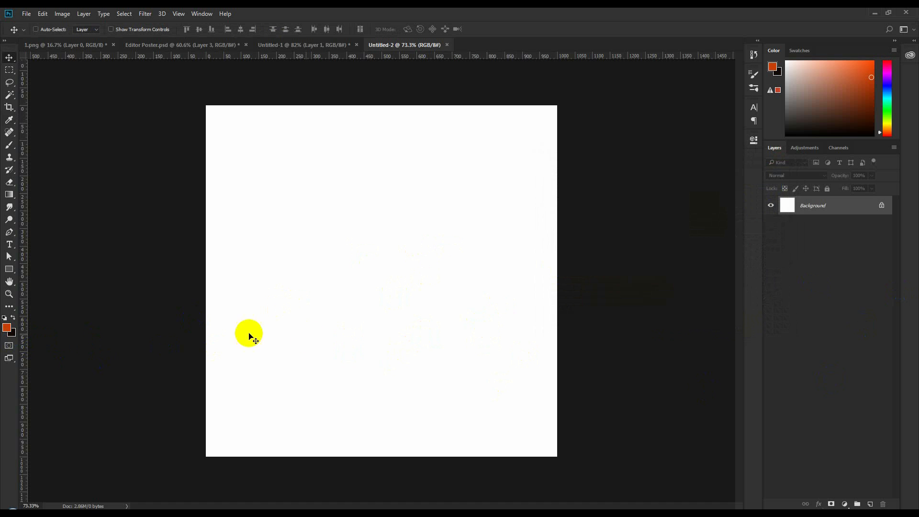
left_click(15, 319)
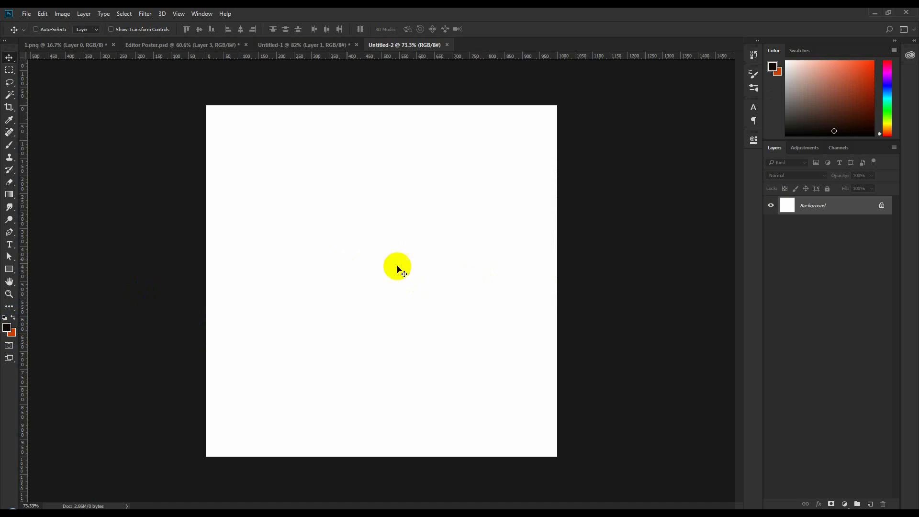
left_click(13, 320)
left_click(13, 319)
left_click(13, 319)
left_click(14, 319)
left_click(14, 319)
left_click(13, 320)
left_click(14, 320)
left_click(14, 319)
left_click(13, 319)
left_click(13, 320)
left_click_drag(9, 194, 44, 205)
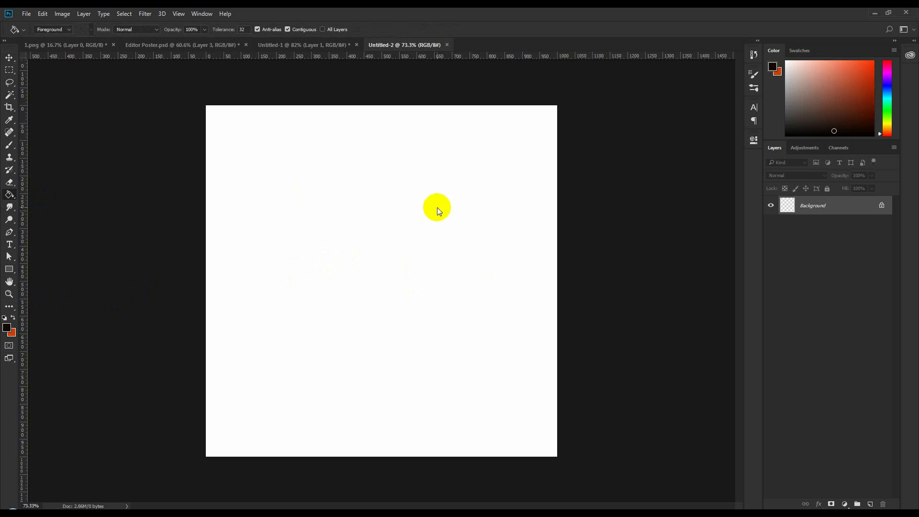
left_click(437, 208)
- Set the canvas surround colour to black
left_click(9, 58)
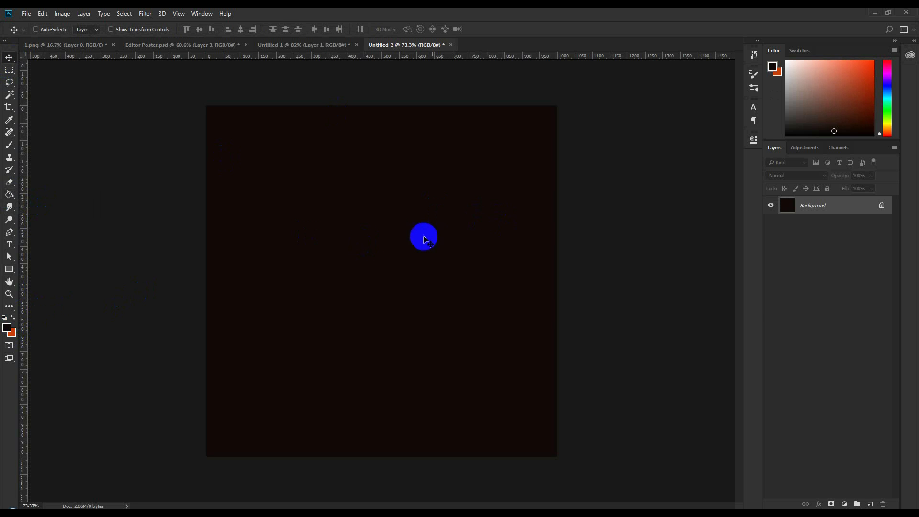
right_click(661, 235)
left_click(694, 285)
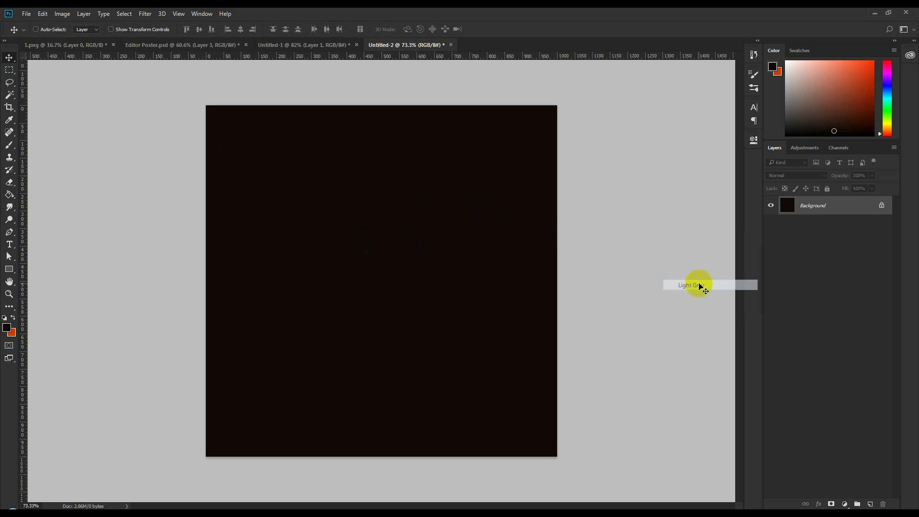
right_click(579, 191)
left_click(602, 211)
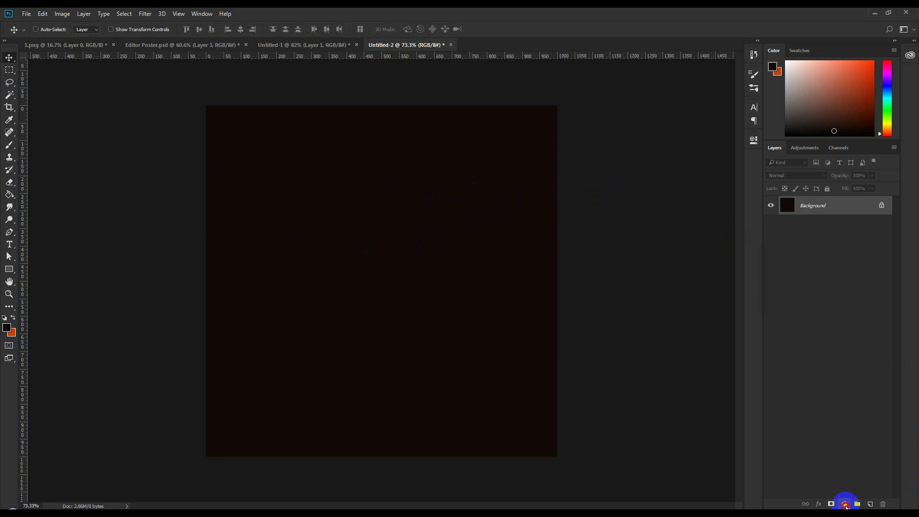
- Add a Gradient Fill layer using the Foreground to Background preset
left_click(846, 505)
left_click(811, 462)
left_click(846, 505)
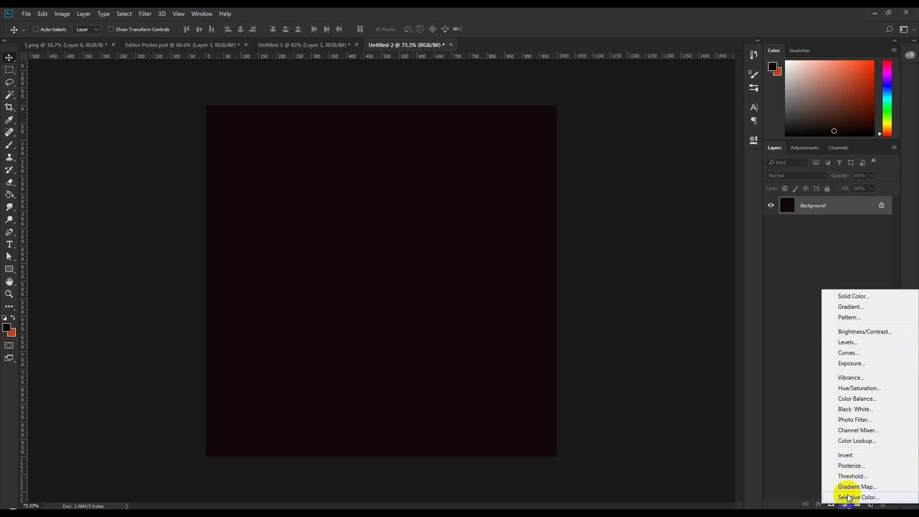
left_click(852, 306)
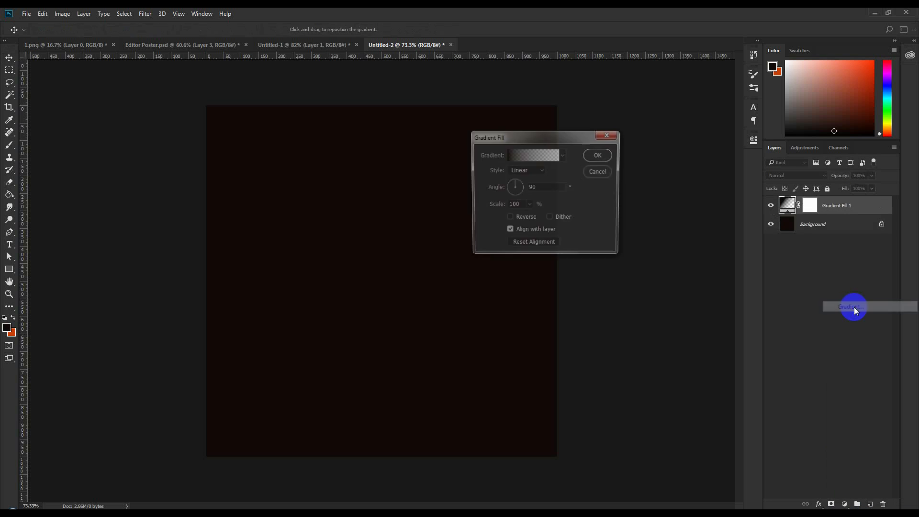
left_click_drag(590, 137, 416, 183)
left_click(393, 200)
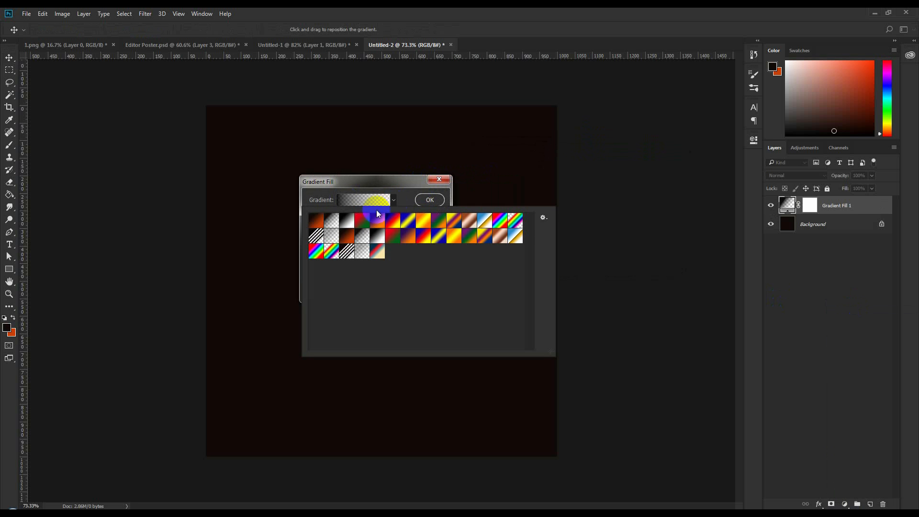
left_click(315, 221)
left_click(338, 193)
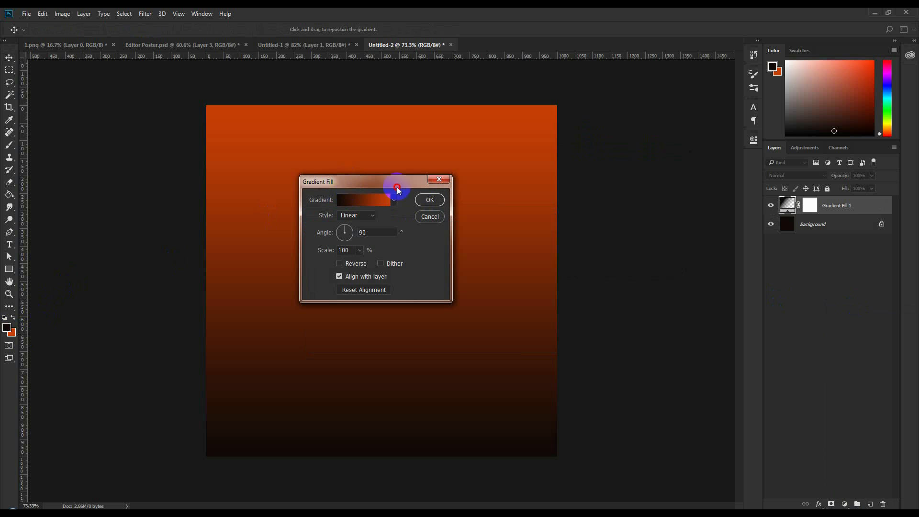
left_click_drag(353, 186, 595, 192)
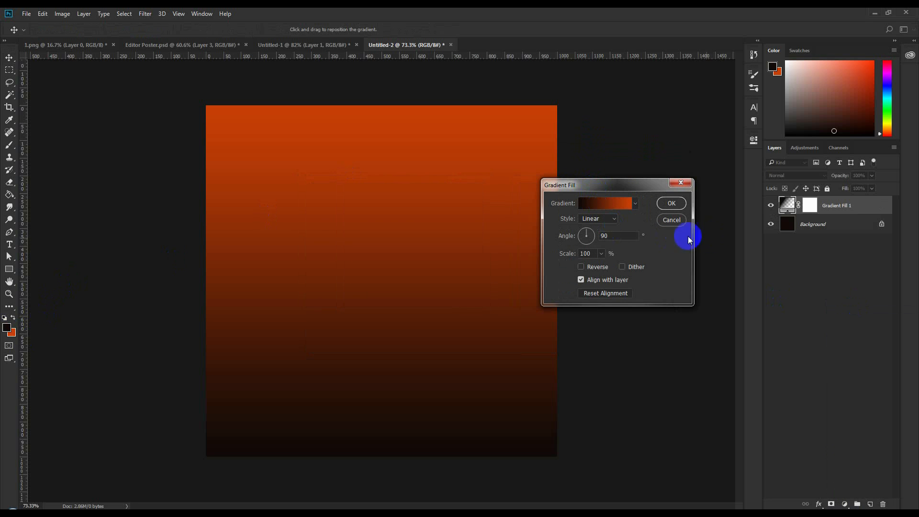
- Make the gradient radial and reversed at 54.46° angle, then view Untitled-1
left_click(621, 205)
left_click(752, 270)
double_click(757, 271)
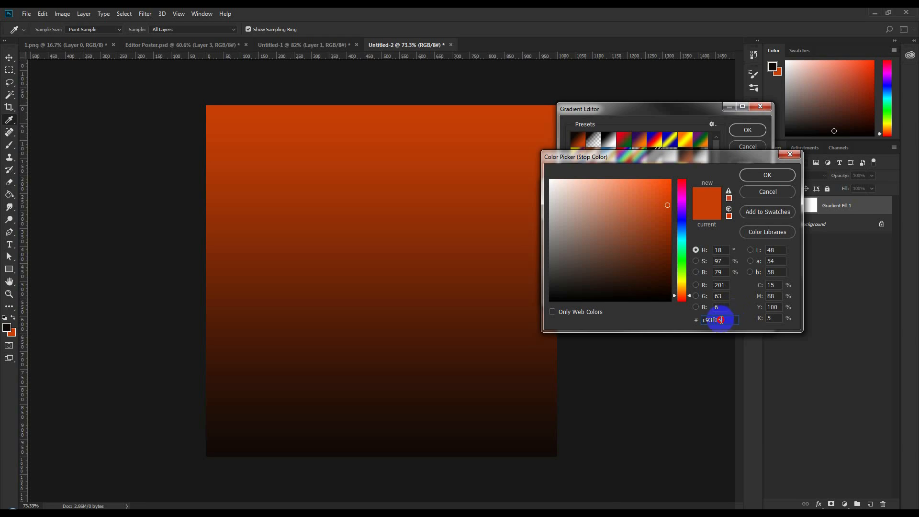
left_click(767, 192)
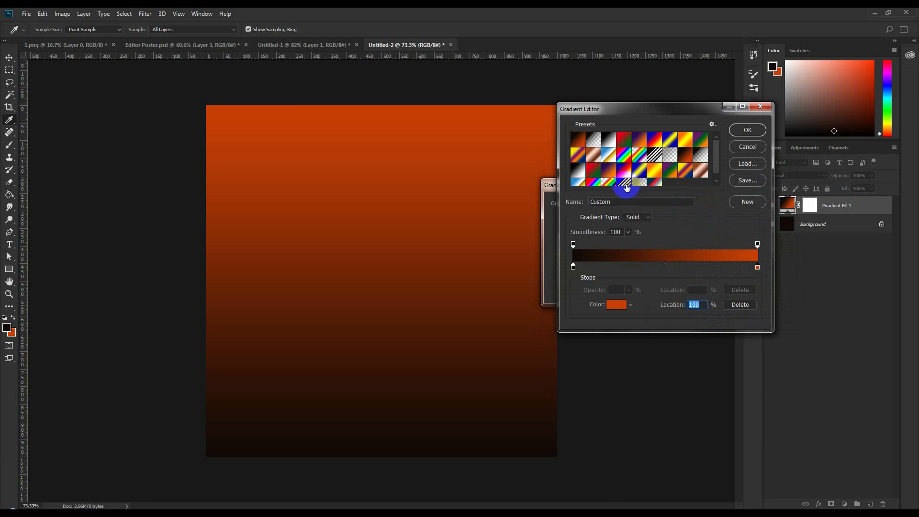
left_click(747, 129)
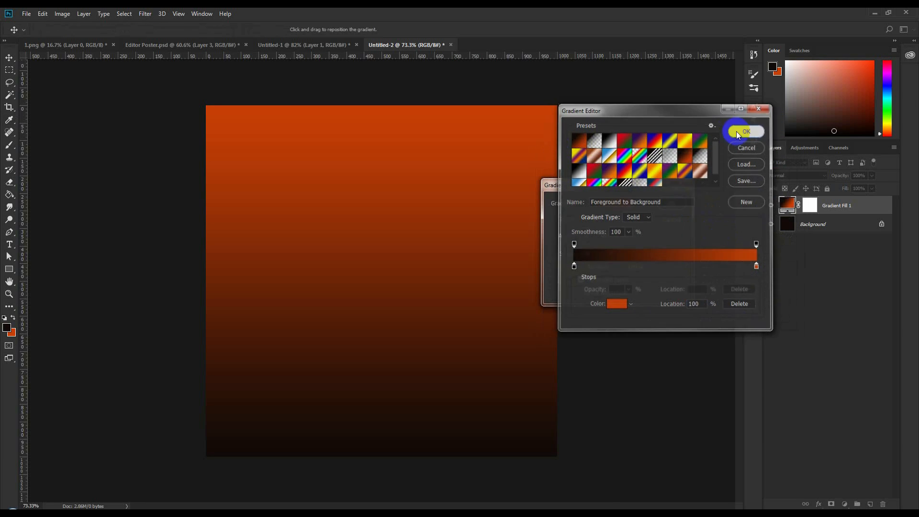
left_click(602, 227)
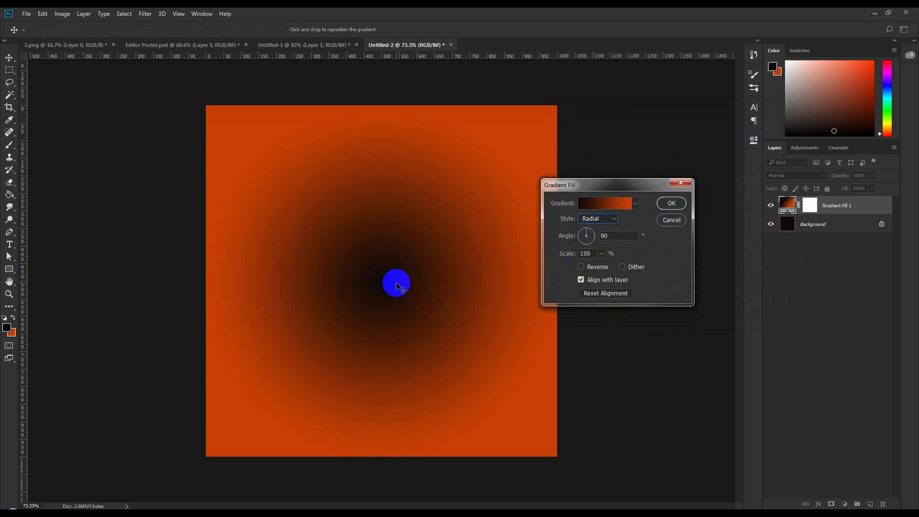
left_click(607, 269)
mouse_move(403, 242)
left_mouse_down()
mouse_move(409, 255)
mouse_move(407, 215)
mouse_move(407, 225)
left_mouse_up()
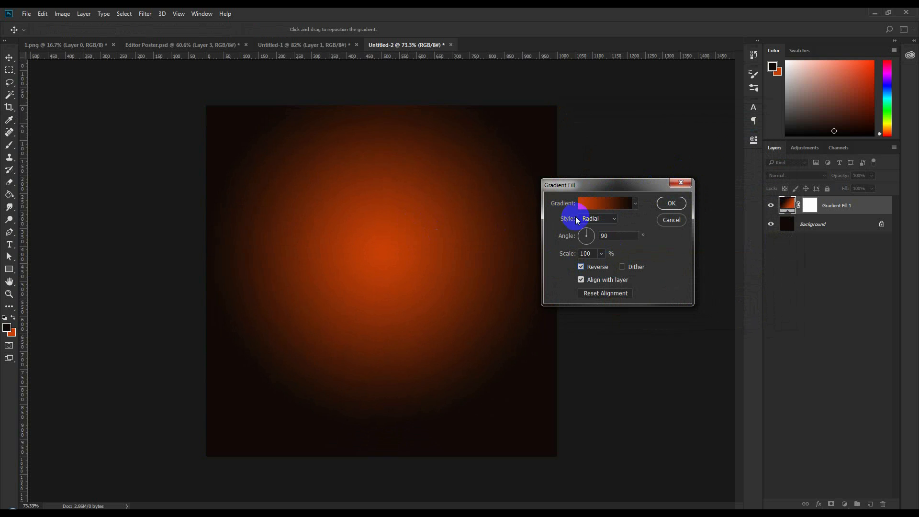
left_click_drag(588, 228, 591, 229)
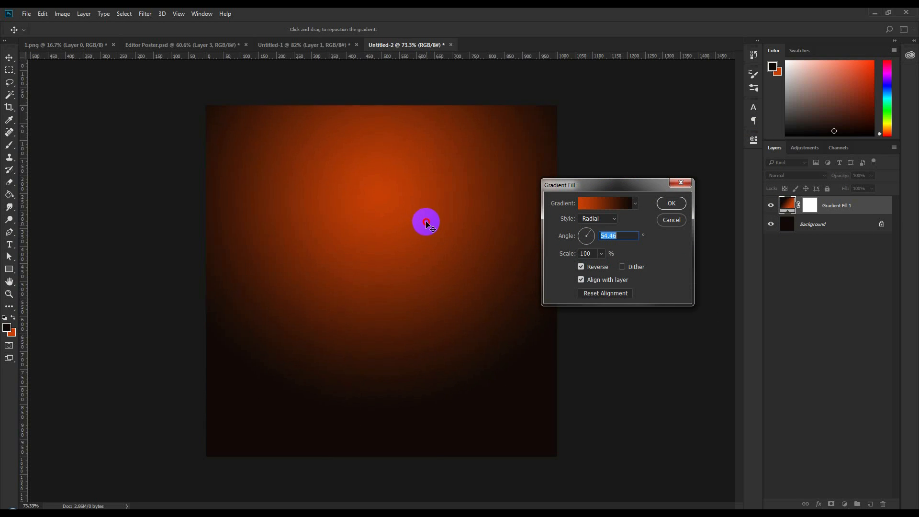
left_click(672, 203)
left_click(325, 45)
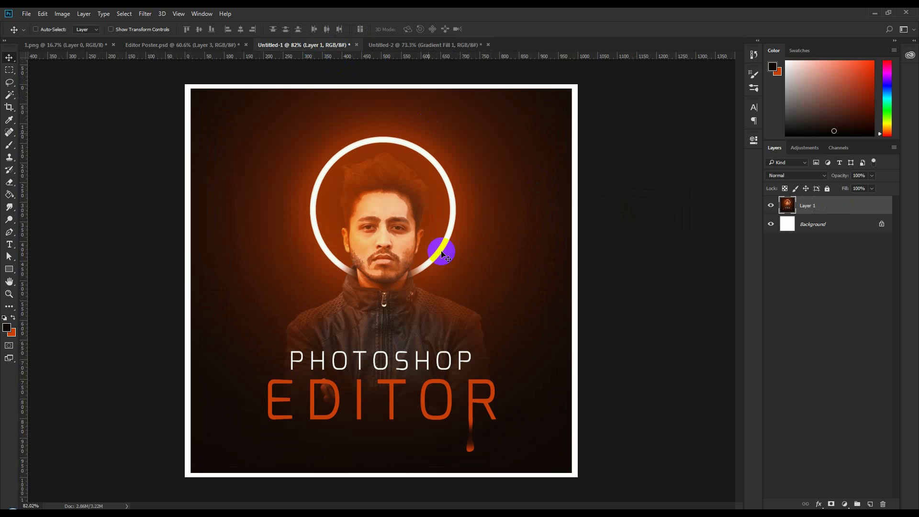
- Delete Untitled-2's gradient fill layer, make orange the foreground, and add an empty layer
left_click(416, 45)
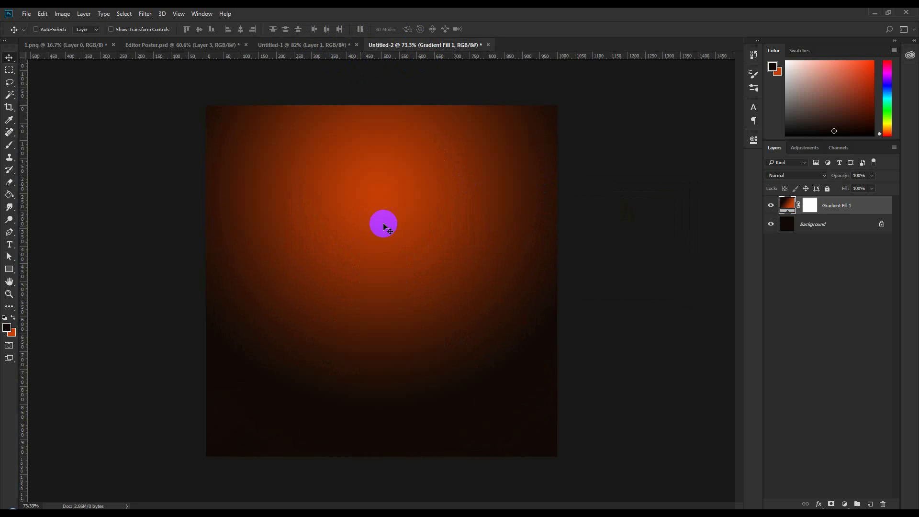
left_click_drag(850, 205, 883, 504)
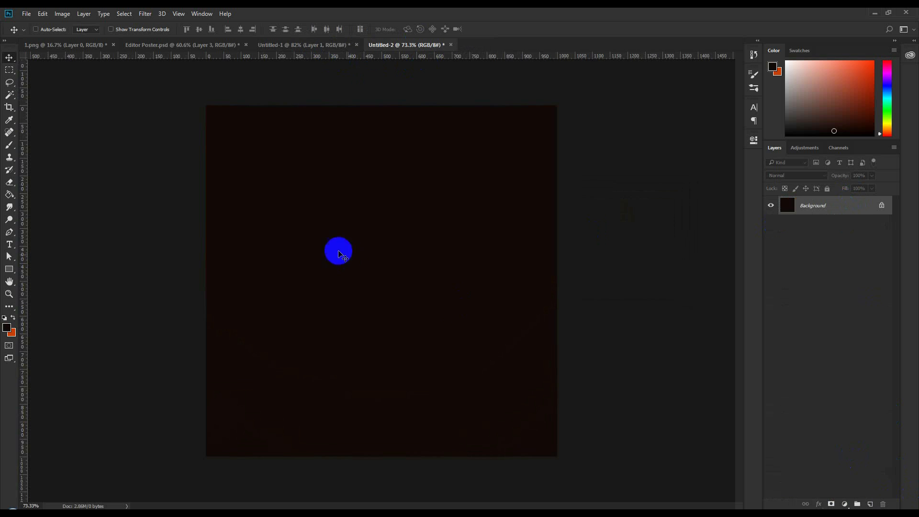
left_click(14, 317)
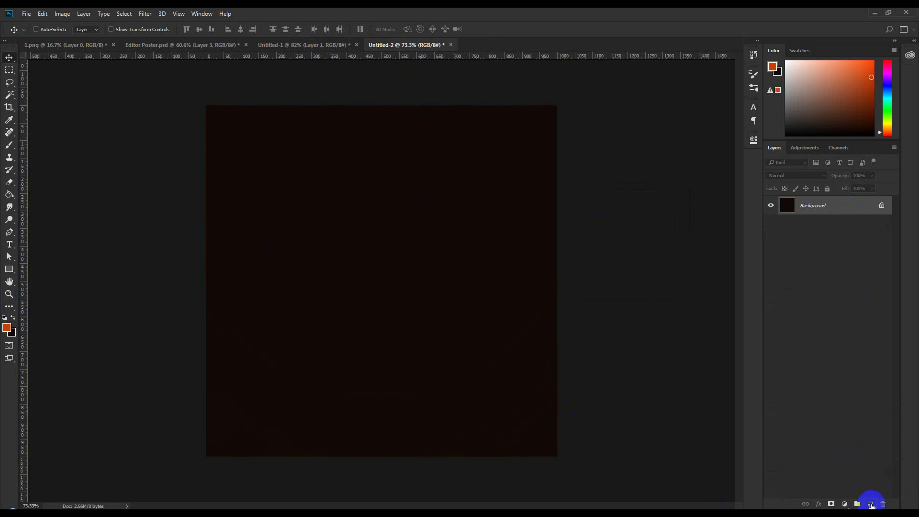
left_click(870, 504)
- Set up a fully soft Brush enlarged to about 600 px
left_click(9, 145)
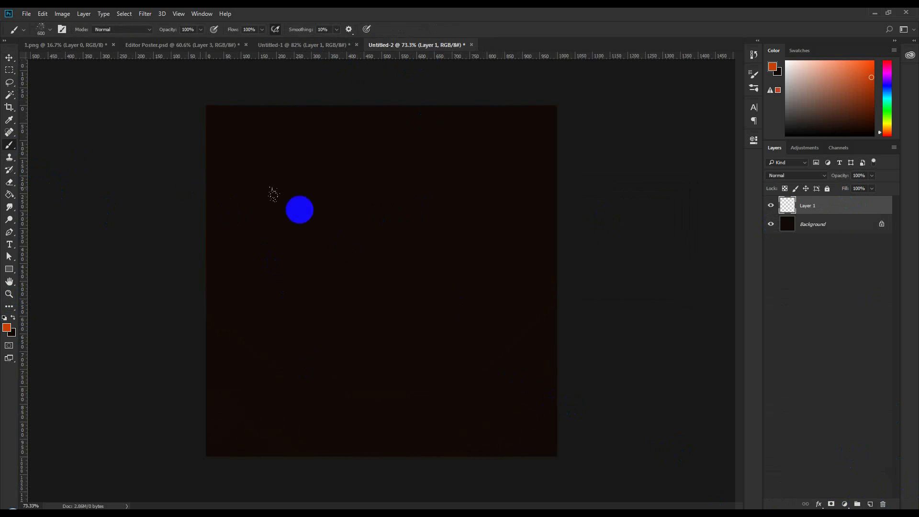
right_click(379, 219)
key("s")
left_click_drag(448, 264, 421, 263)
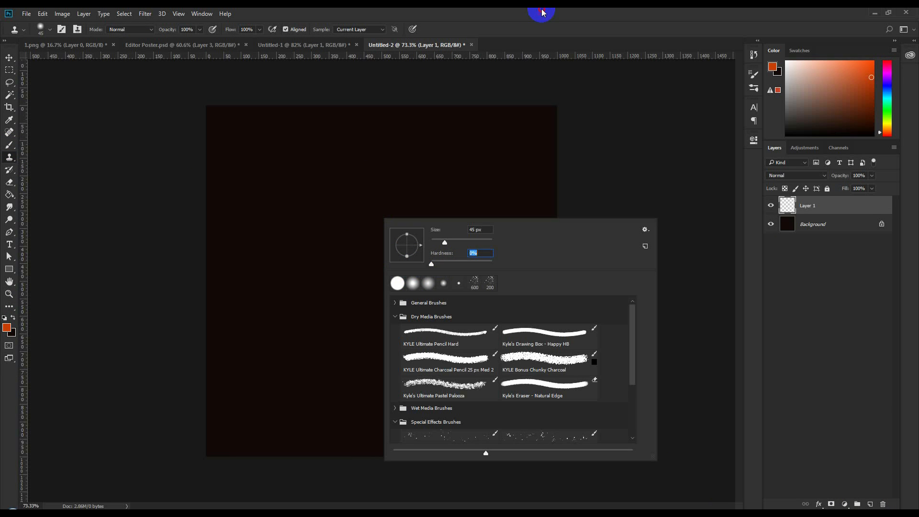
left_click(541, 13)
key("]")
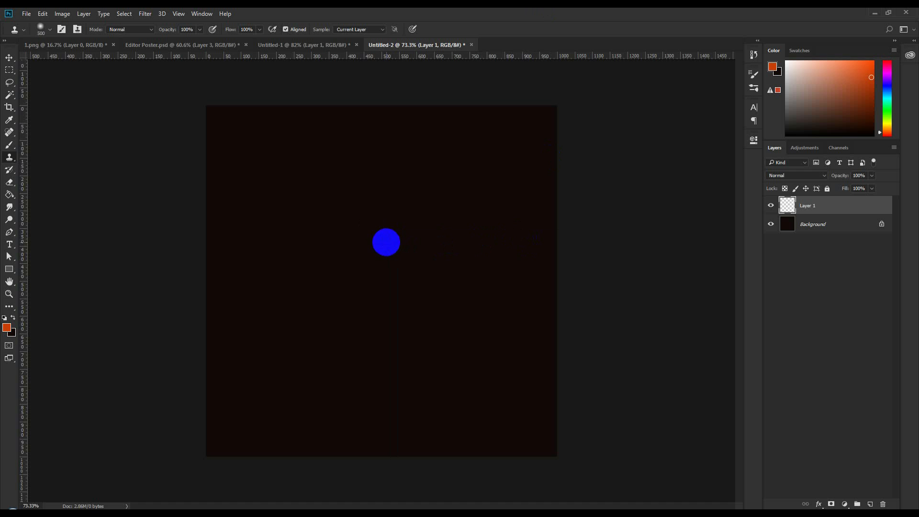
- Attempt a dab, dismiss the clone stamp errors, and reselect the Brush
left_click(377, 251)
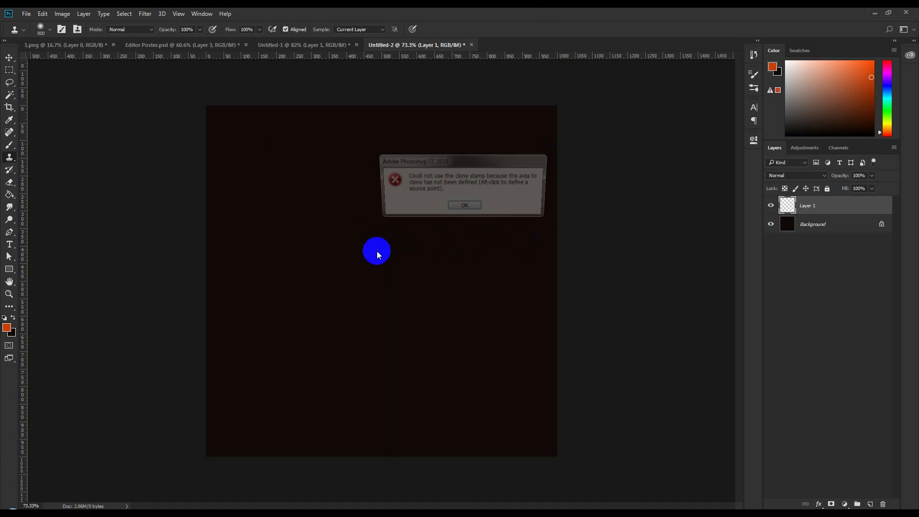
left_click(464, 207)
left_click(378, 224)
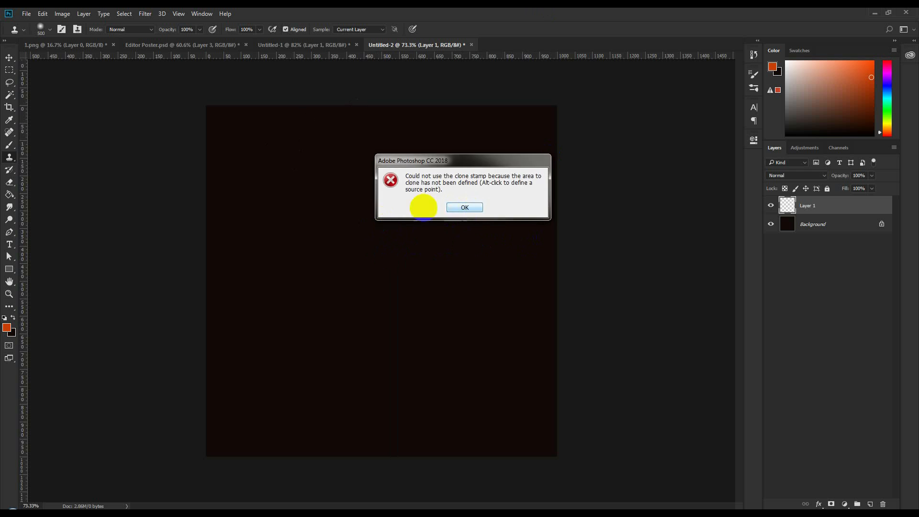
left_click(466, 208)
left_click(9, 145)
right_click(402, 220)
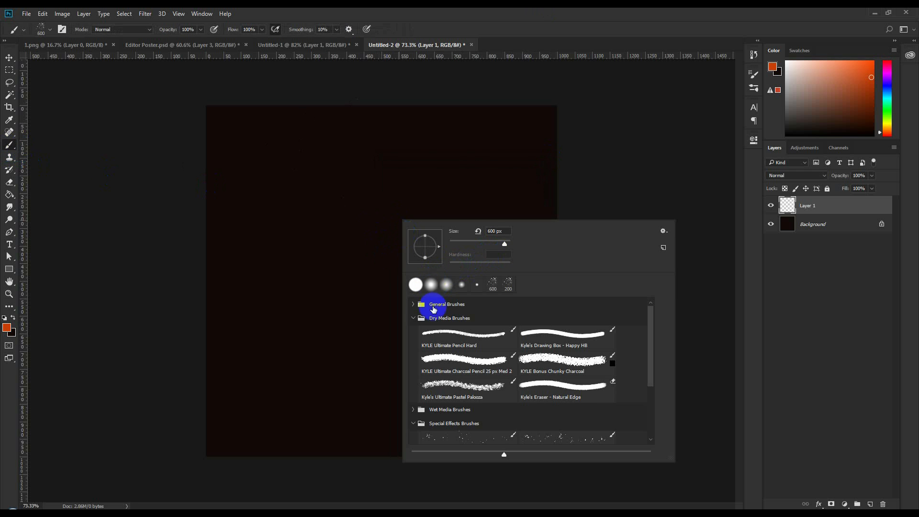
- Paint a large orange glow at canvas centre with the Soft Round brush
left_click(414, 305)
left_click(440, 318)
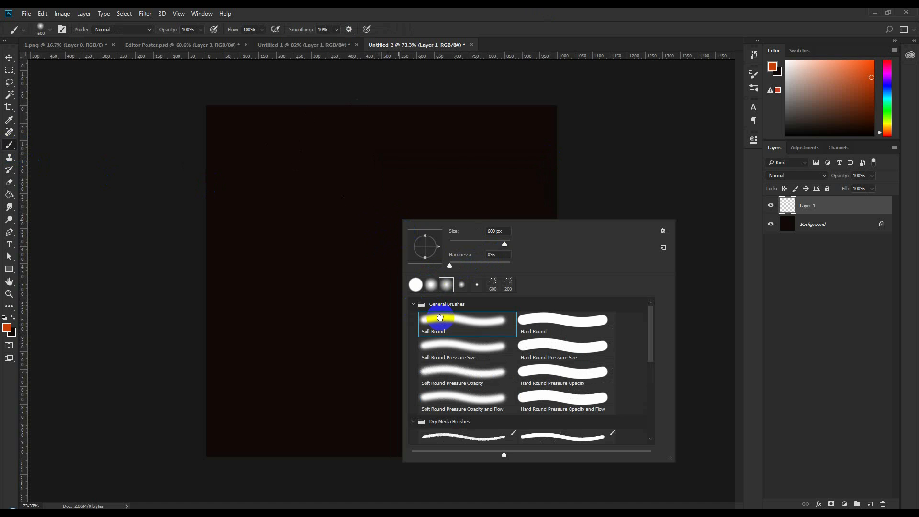
left_click(546, 13)
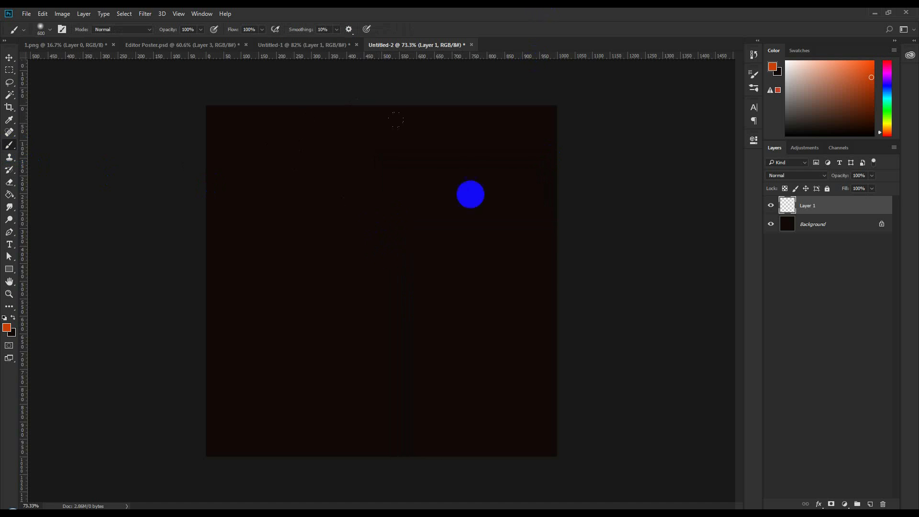
left_click(381, 235)
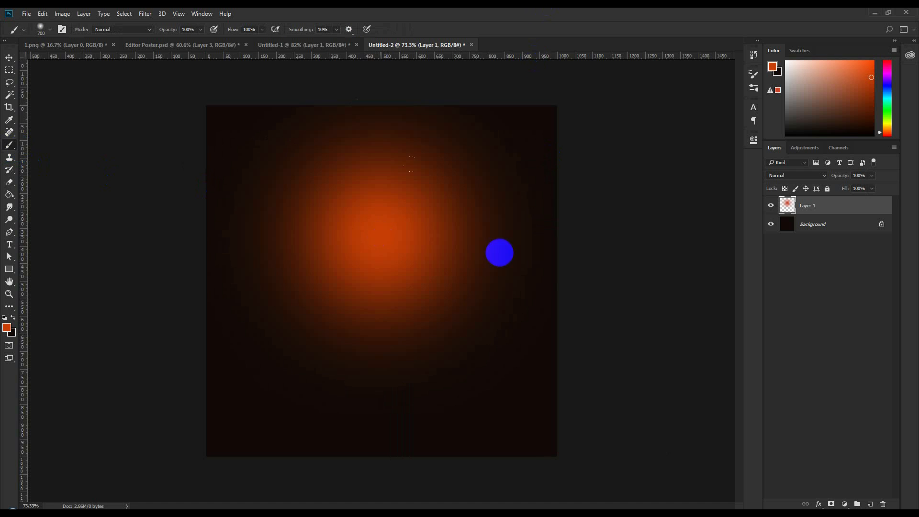
- Enlarge the glow to about 121%, lower its opacity to 75%, and centre it
left_click(9, 58)
left_click_drag(387, 248, 389, 248)
key("ctrl+t")
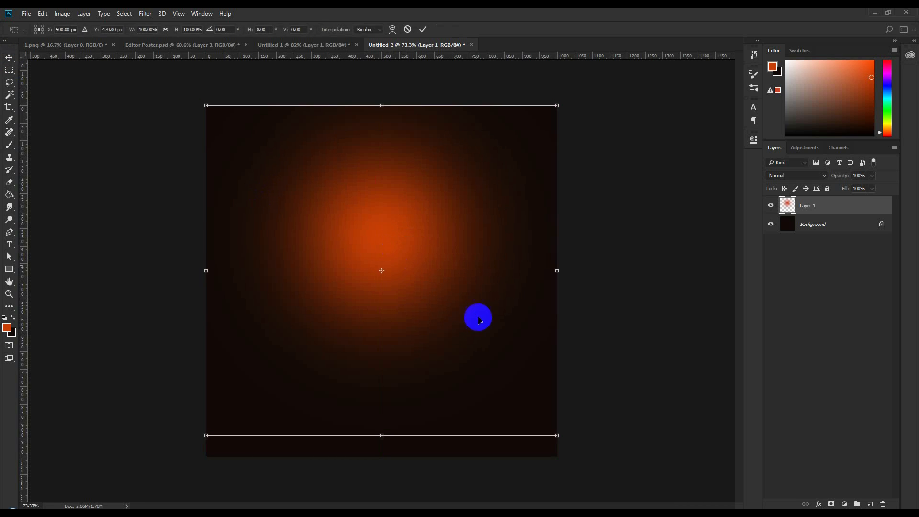
left_click_drag(557, 436, 595, 470)
left_click_drag(534, 403, 538, 404)
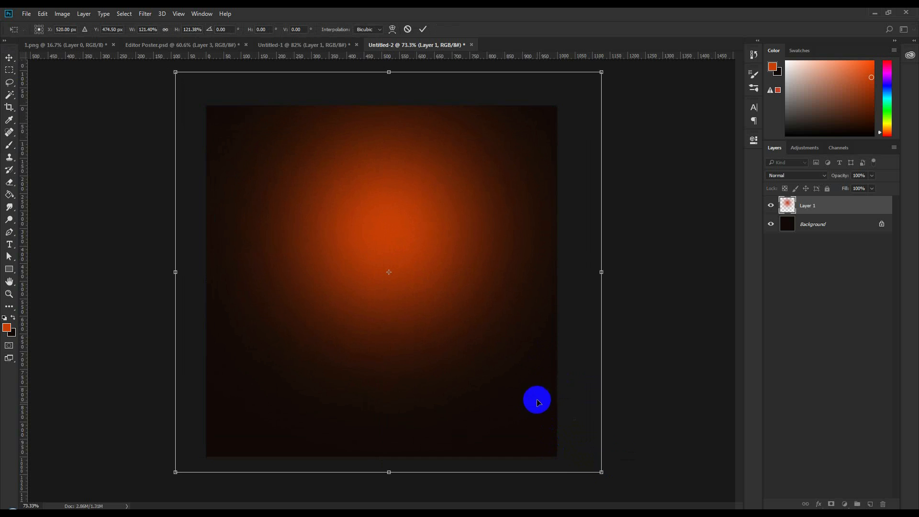
key("Return")
left_click_drag(836, 179, 825, 178)
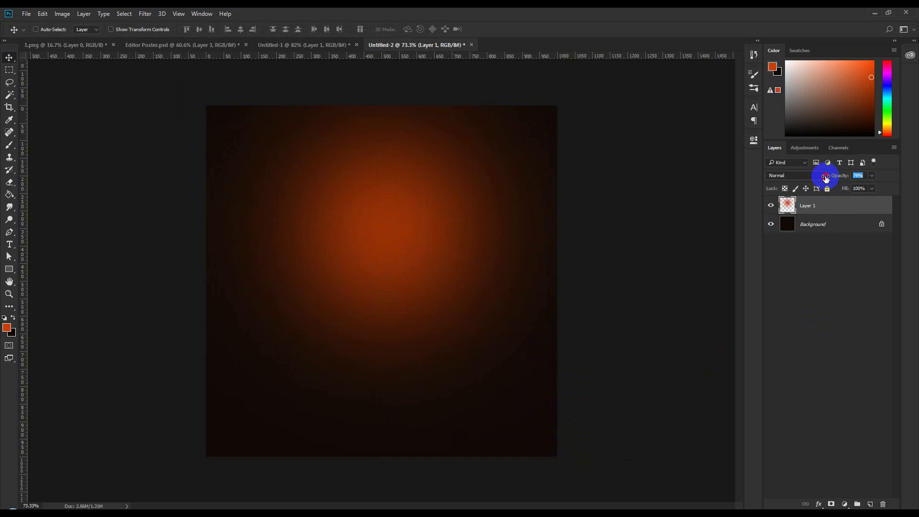
left_click_drag(506, 224, 502, 228)
left_click_drag(529, 311, 542, 314)
- View Editor Poster.psd for reference, then bring up the 1.png photo
left_click(148, 47)
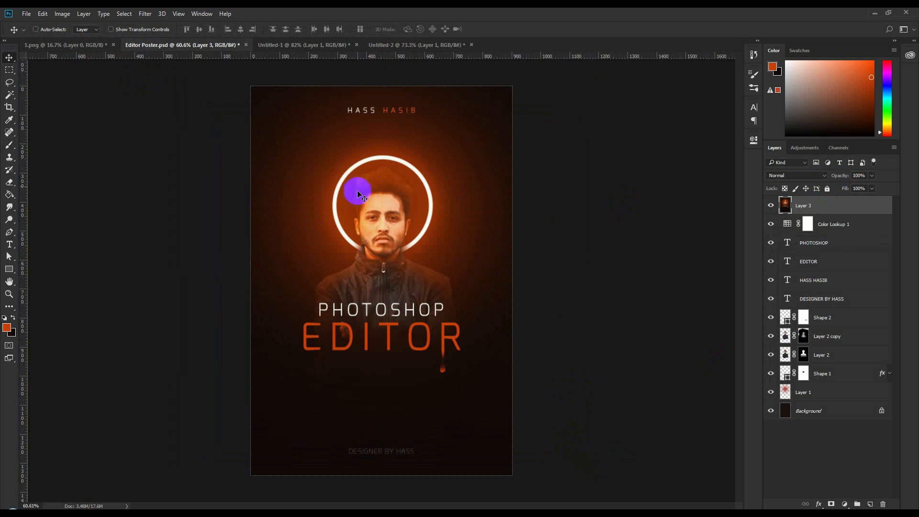
left_click(98, 45)
left_click(9, 70)
- Copy the man's upper body from 1.png and paste it into Untitled-2
left_click_drag(453, 256, 496, 350)
key("ctrl+c")
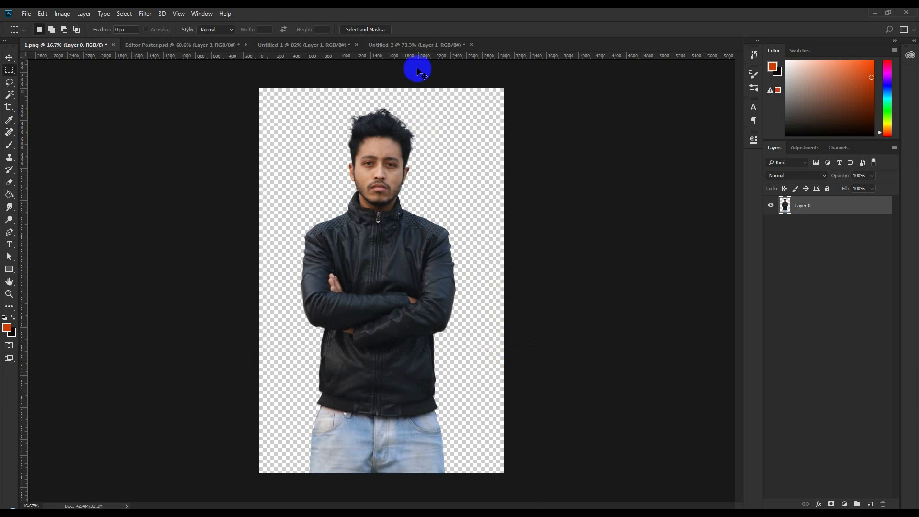
left_click(413, 45)
key("ctrl+v")
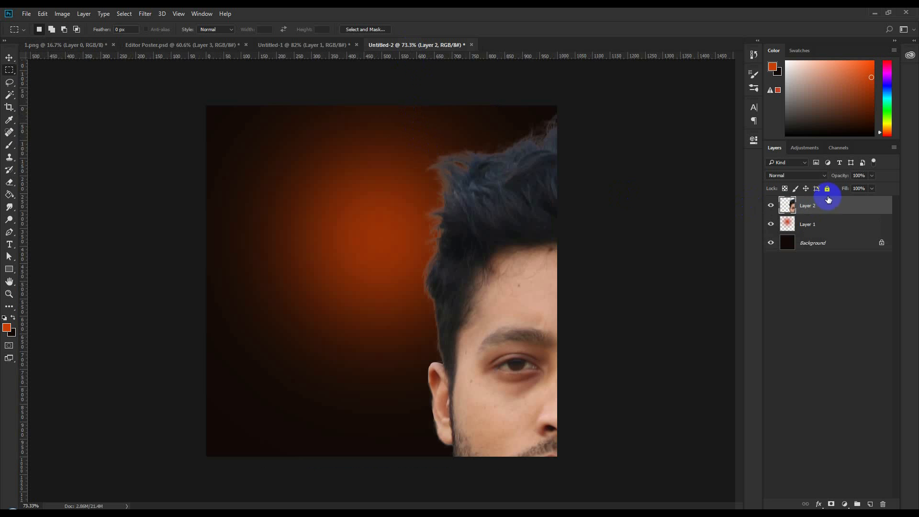
- Scale the man to about 23%, tilt him -2.24°, and centre him on the canvas
key("ctrl+t")
left_click_drag(209, 104, 498, 345)
left_click_drag(554, 420, 391, 161)
left_click_drag(548, 147, 487, 229)
left_click_drag(544, 239, 542, 231)
left_click_drag(450, 300, 440, 236)
left_click_drag(489, 480, 443, 415)
left_click_drag(404, 383, 422, 380)
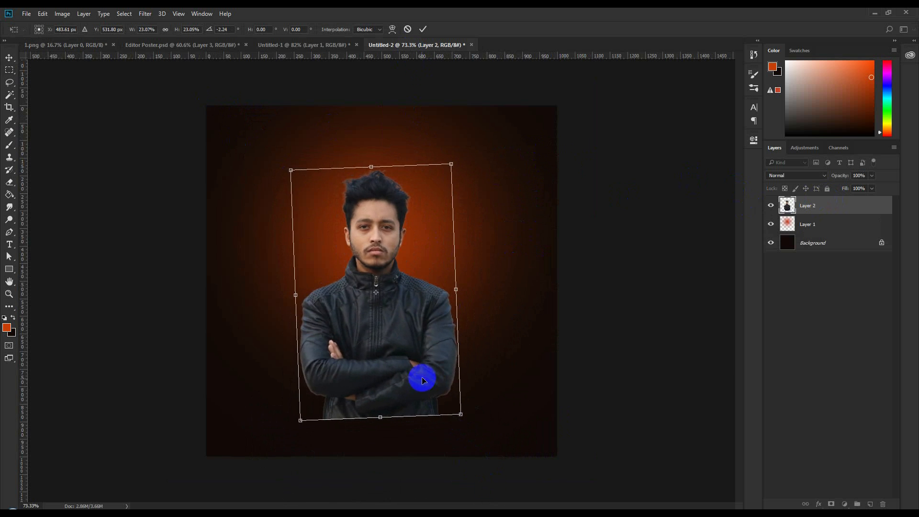
left_click_drag(419, 314, 422, 313)
left_click(423, 30)
- Move the glow down 70 px at 95% opacity, enlarge it 106%, and raise the man 33 px
key("v")
left_click(812, 224)
left_click_drag(487, 293, 490, 324)
left_click_drag(843, 178, 853, 178)
left_click(523, 220)
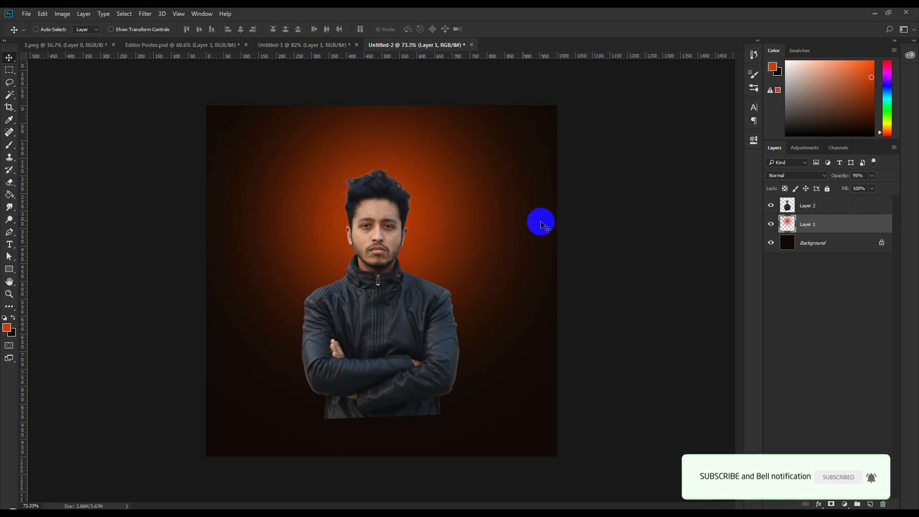
key("ctrl+t")
left_click_drag(595, 460, 614, 469)
key("Return")
left_click(835, 205)
left_click_drag(483, 263, 482, 251)
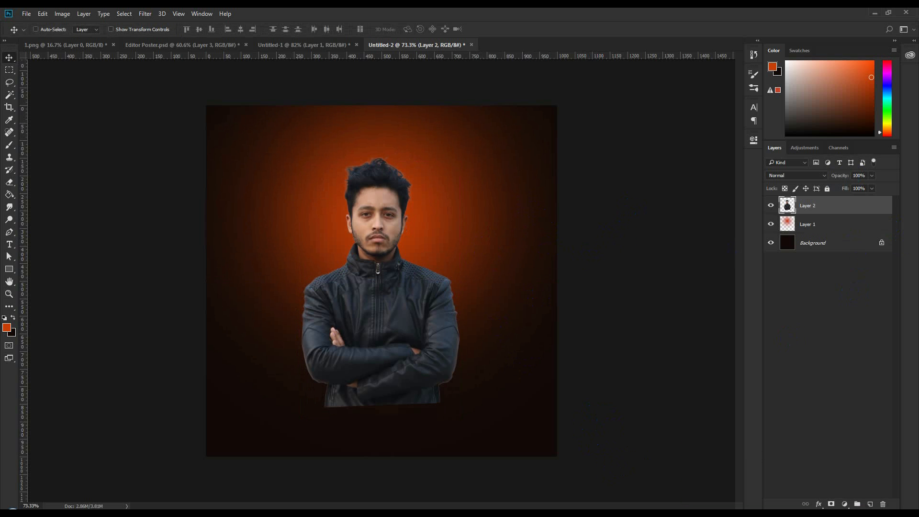
- Add a layer mask to Layer 2 and brush black along the bottom to fade the man's legs
left_click(831, 505)
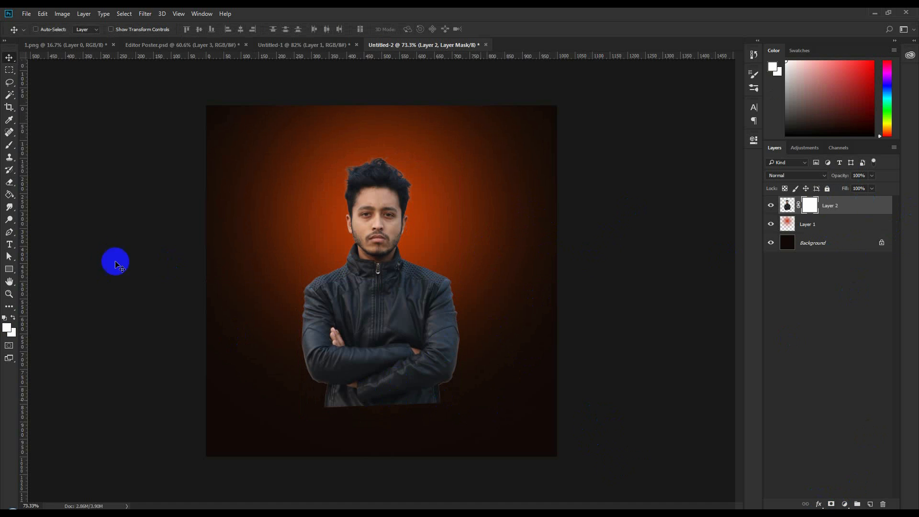
left_click(11, 146)
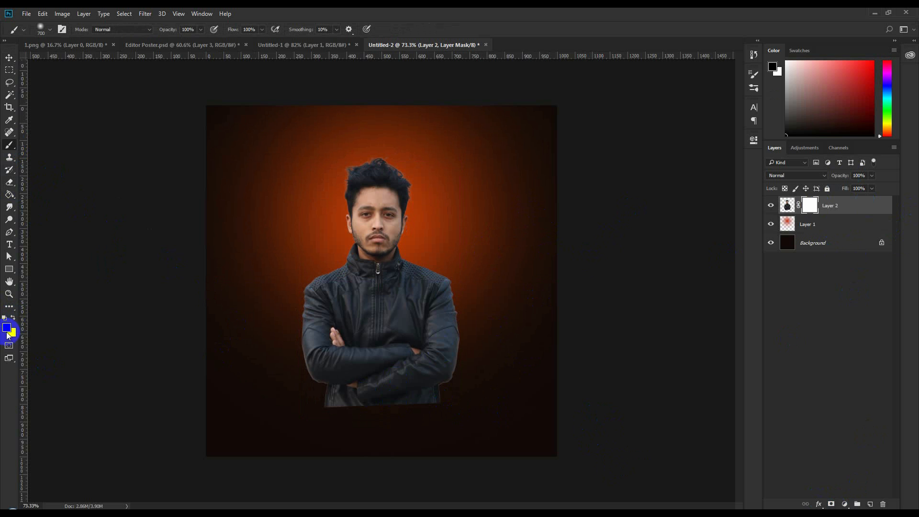
mouse_move(670, 472)
left_mouse_down()
mouse_move(352, 472)
mouse_move(221, 429)
mouse_move(562, 448)
mouse_move(160, 426)
mouse_move(554, 421)
mouse_move(228, 478)
mouse_move(104, 446)
mouse_move(517, 464)
mouse_move(615, 388)
left_mouse_up()
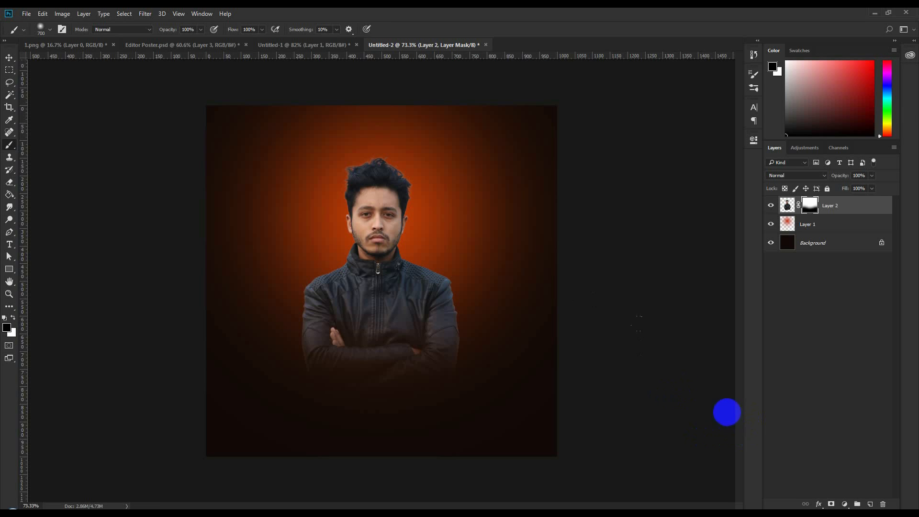
scroll(539, 346, "up", 3, "alt")
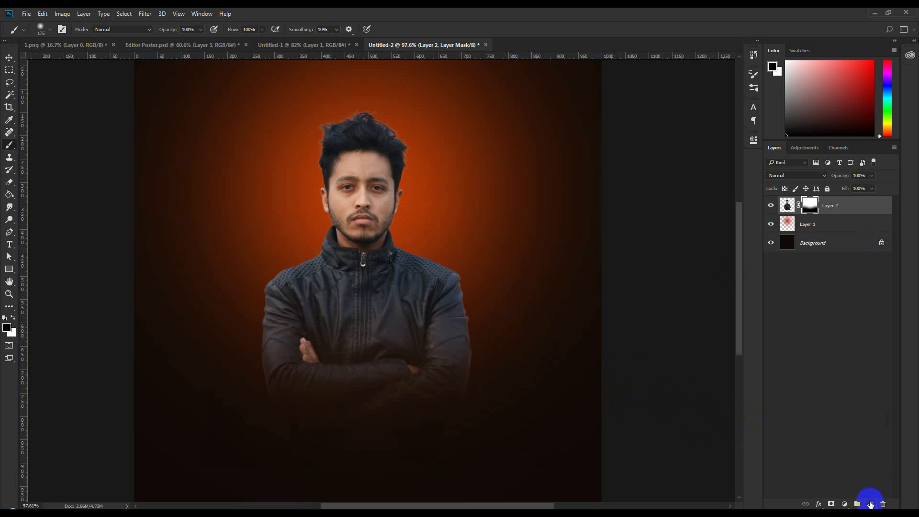
- Add a new Layer 3 clipped to the man's layer
left_click(871, 503)
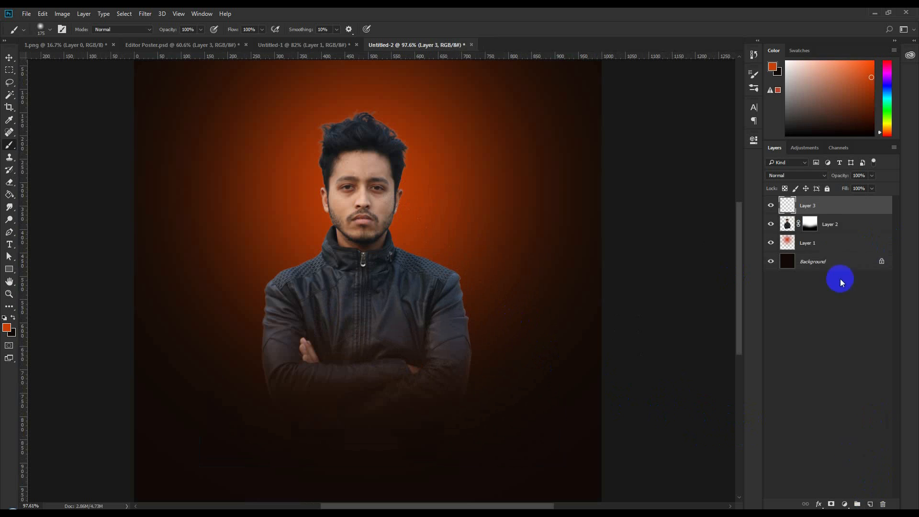
left_click(776, 224)
left_click(777, 225)
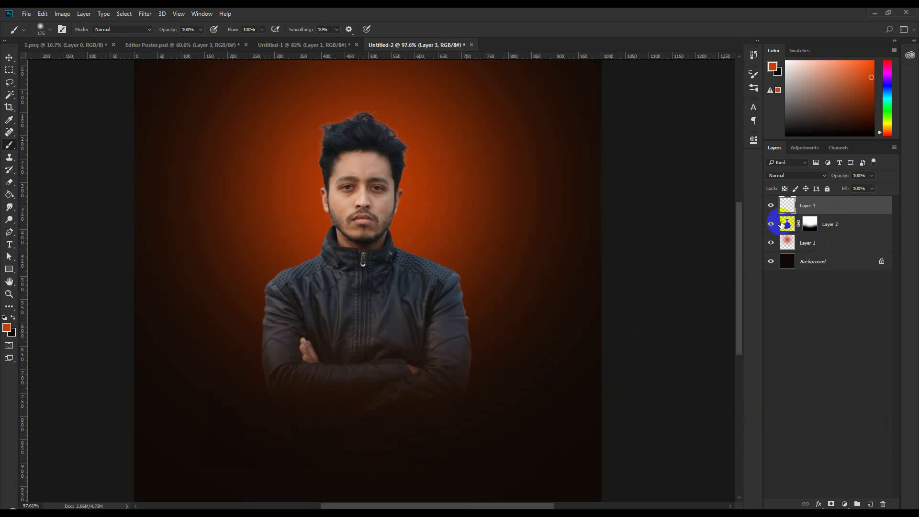
right_click(845, 209)
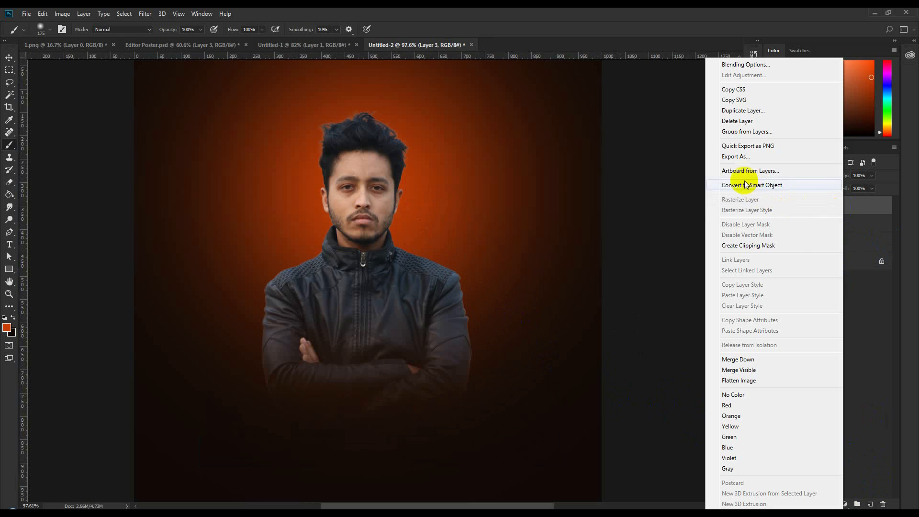
left_click(749, 245)
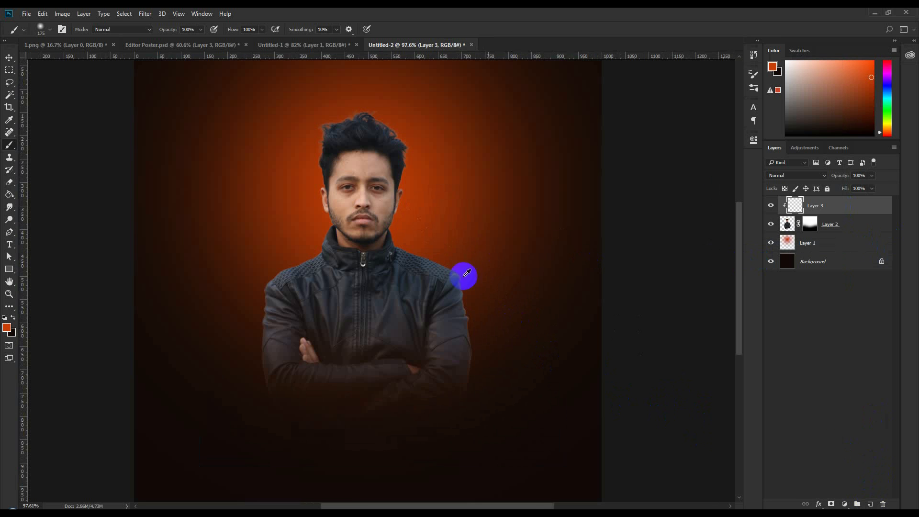
scroll(376, 266, "up", 3)
scroll(376, 282, "up", 1)
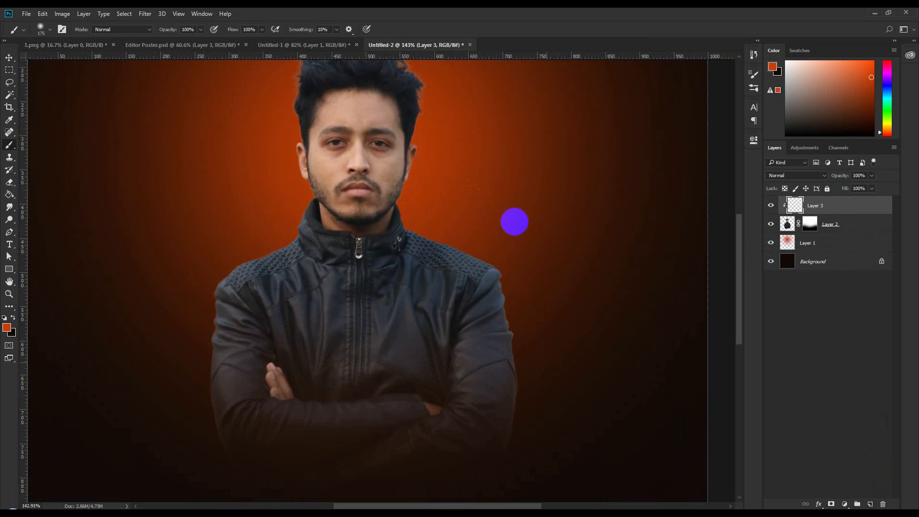
- Brush soft orange at low opacity onto the man's hair and jacket edges, then list blend modes
left_click(294, 45)
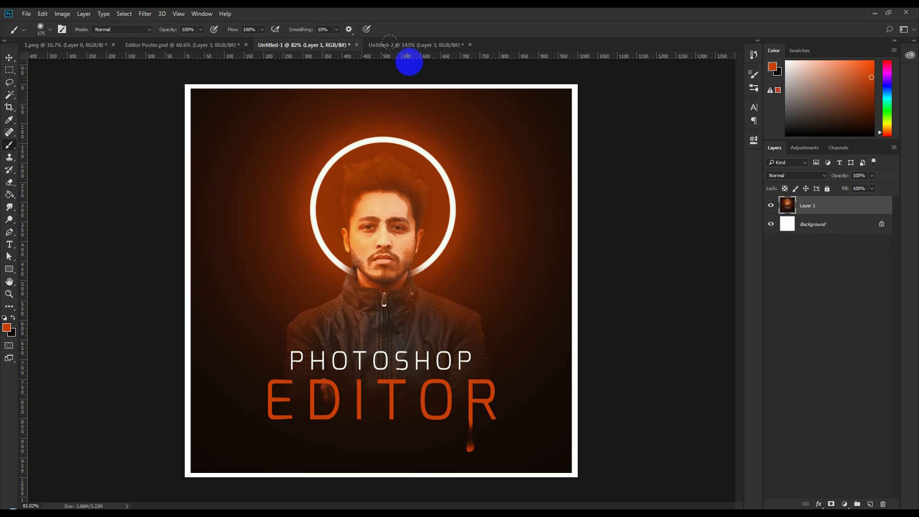
left_click(407, 45)
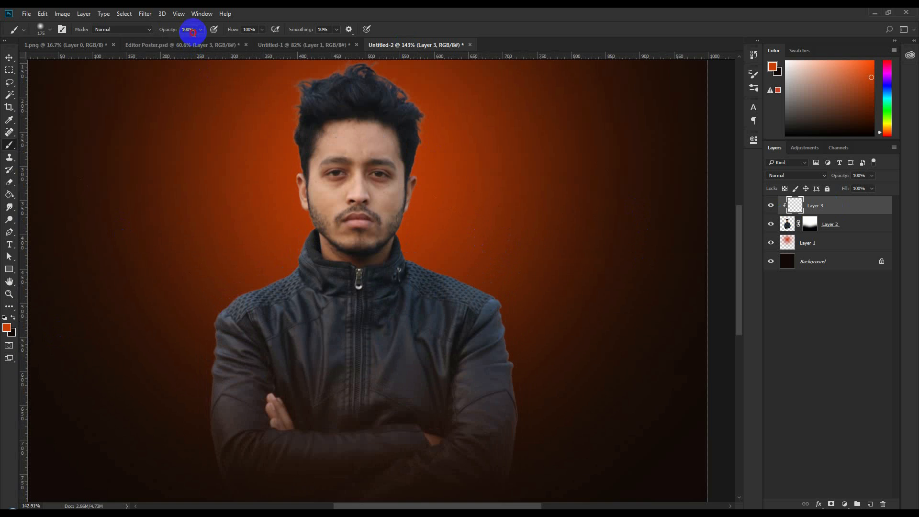
left_click(191, 30)
type("30")
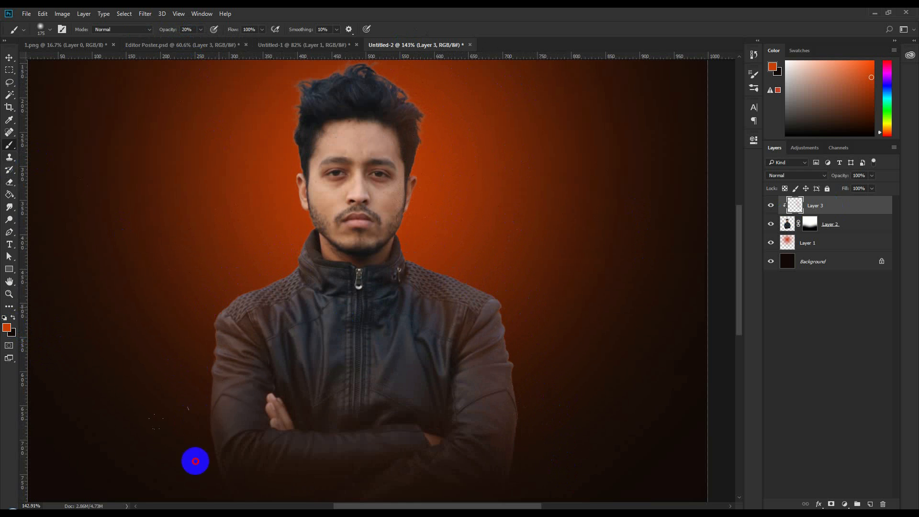
mouse_move(272, 247)
left_mouse_down()
mouse_move(267, 155)
mouse_move(325, 95)
mouse_move(381, 82)
mouse_move(238, 118)
mouse_move(283, 108)
mouse_move(406, 128)
mouse_move(263, 199)
left_mouse_up()
scroll(274, 140, "up", 1)
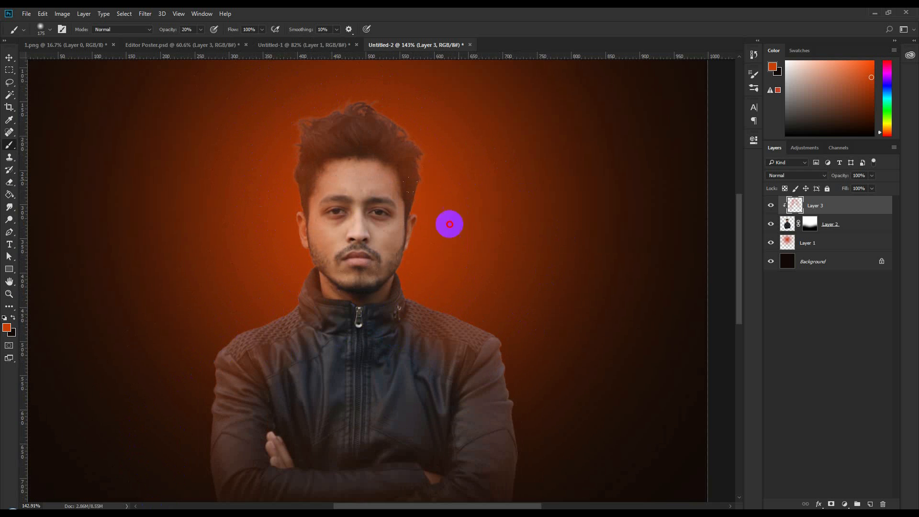
left_click(792, 175)
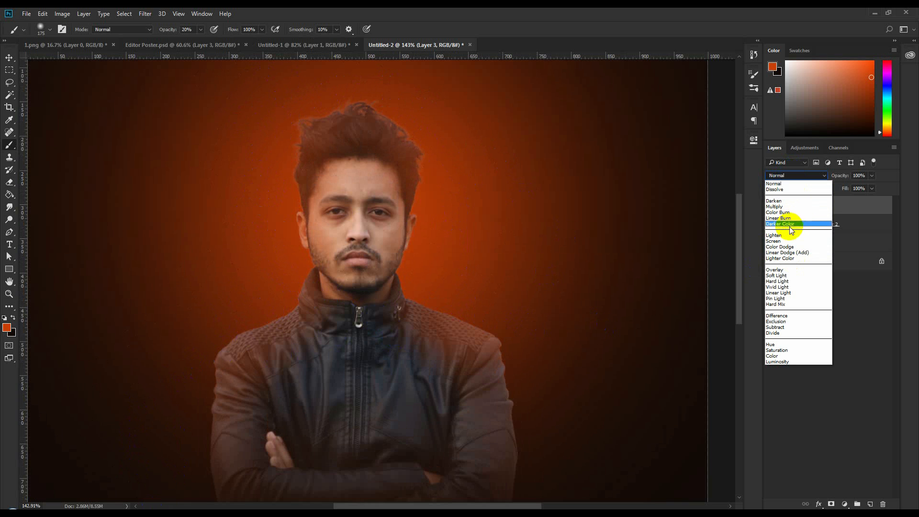
- Set Layer 3's blend mode to Screen so its orange brightens the portrait
left_click(786, 235)
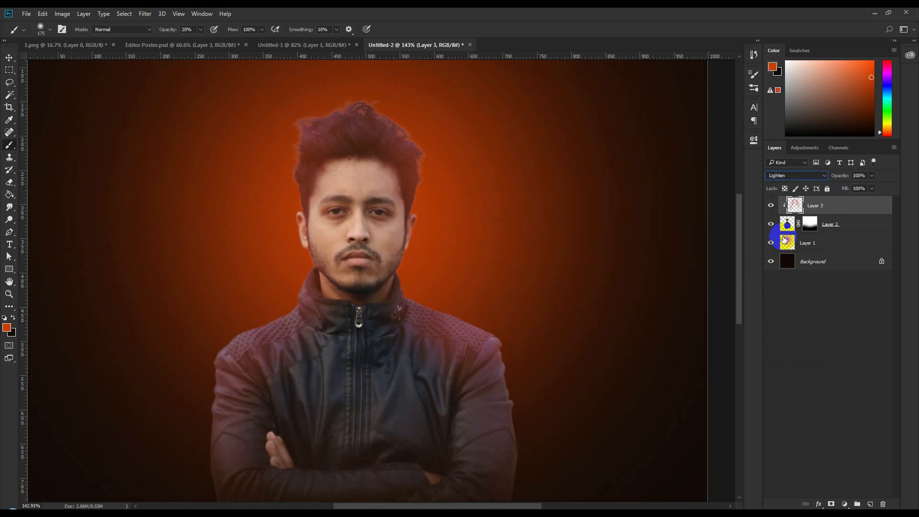
key("Down")
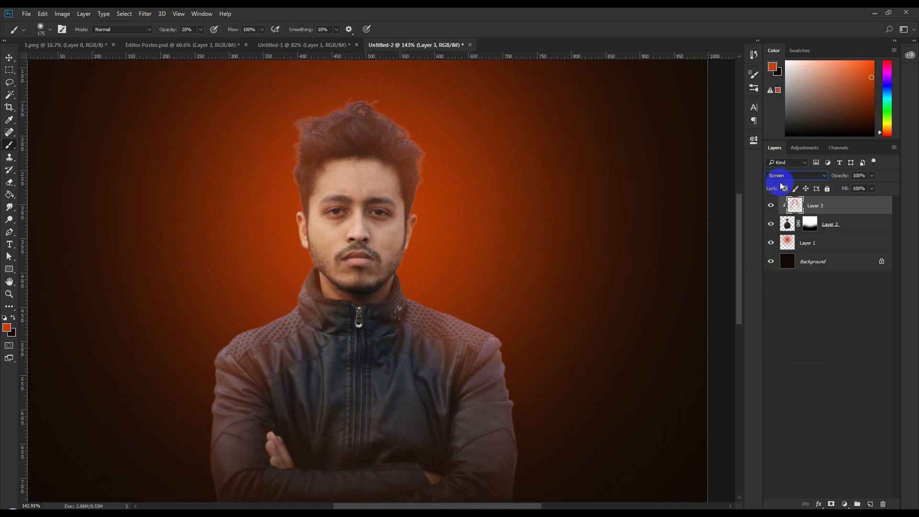
left_click(6, 61)
scroll(418, 266, "down", 4)
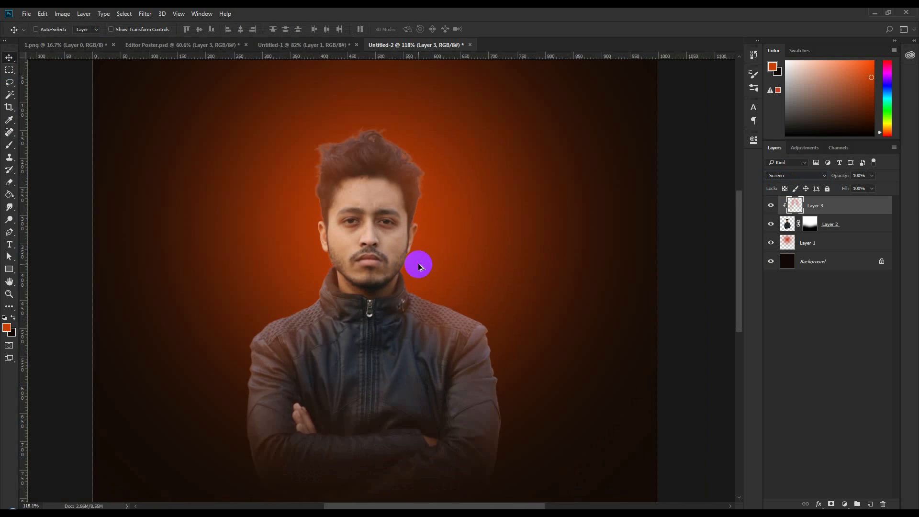
scroll(420, 231, "up", 1)
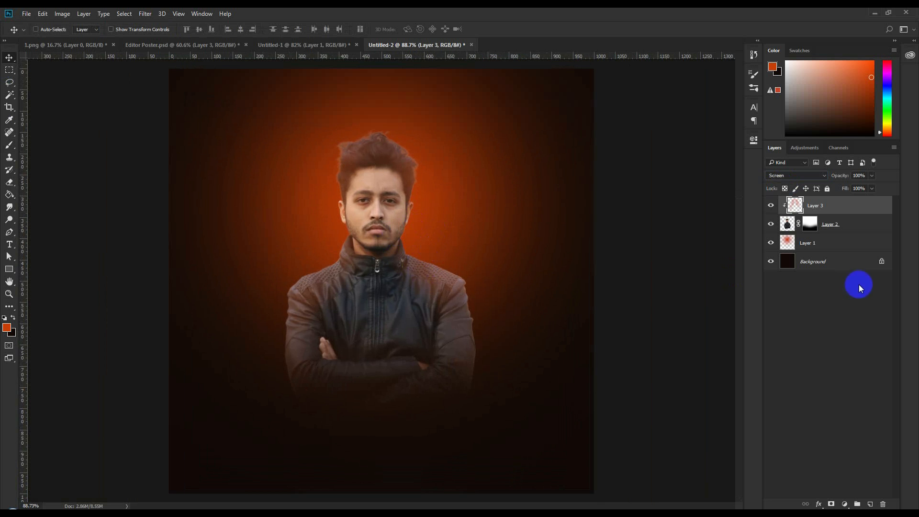
- Compare against the finished poster in Untitled-1, then select Layer 2 in Untitled-2
left_click(291, 45)
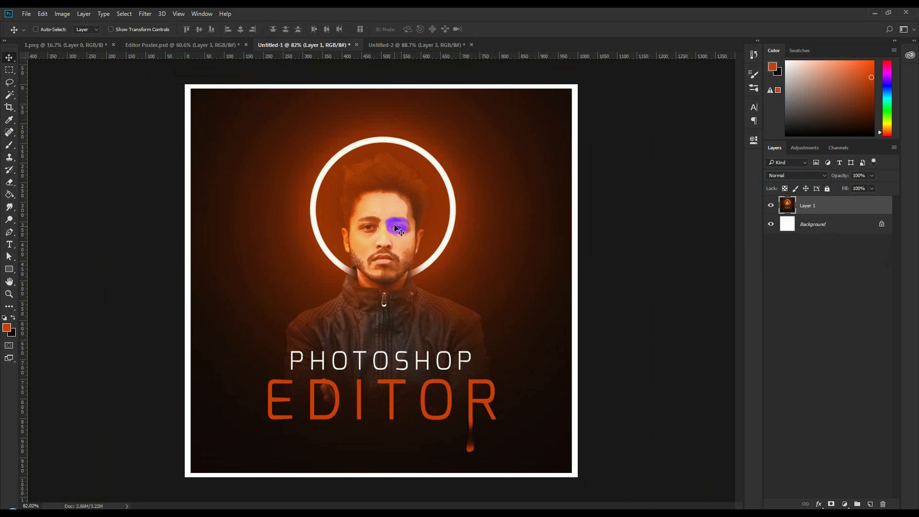
left_click(406, 47)
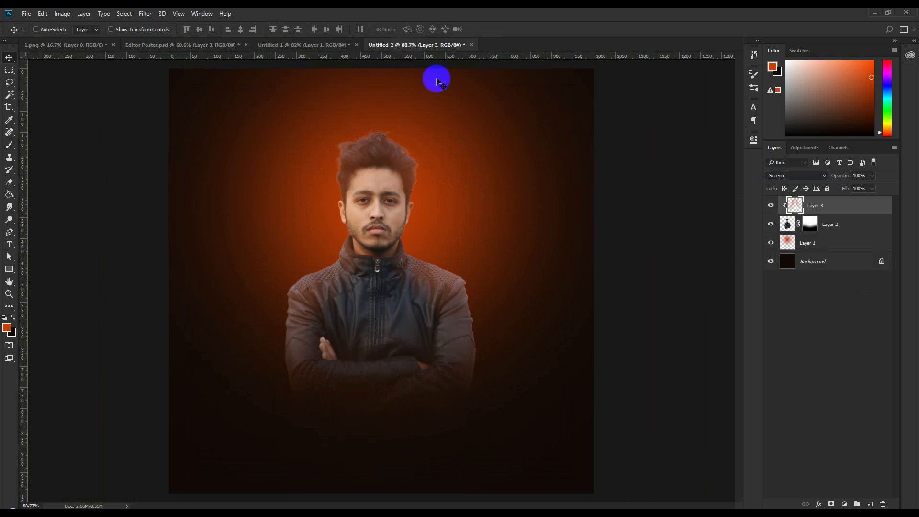
left_click(840, 229)
left_click(141, 15)
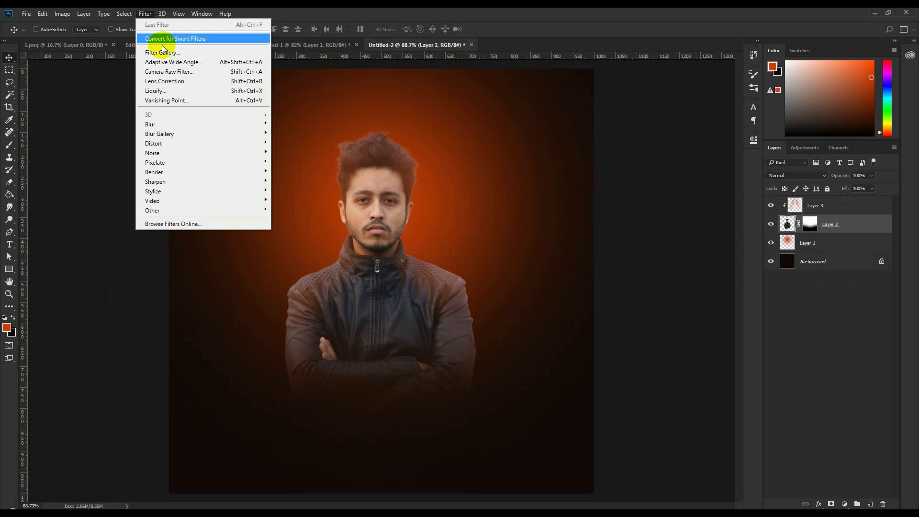
left_click(165, 53)
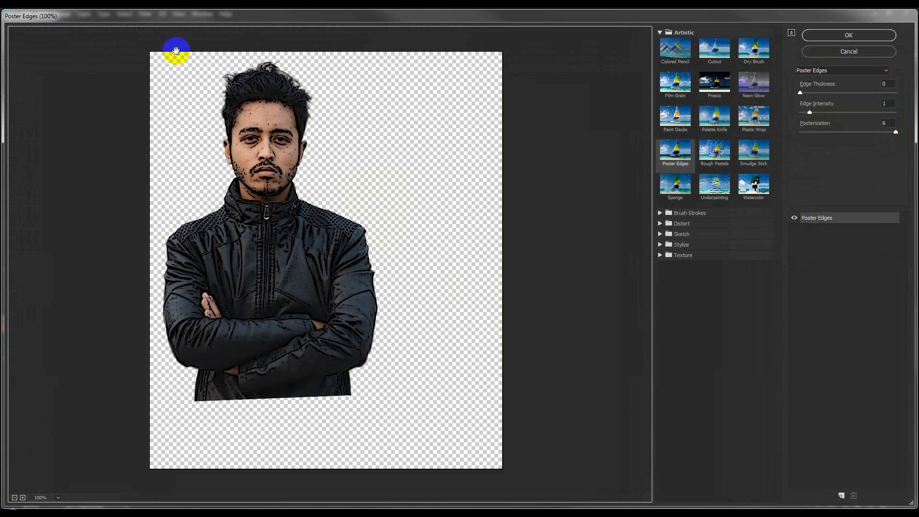
left_click(693, 59)
left_click(714, 50)
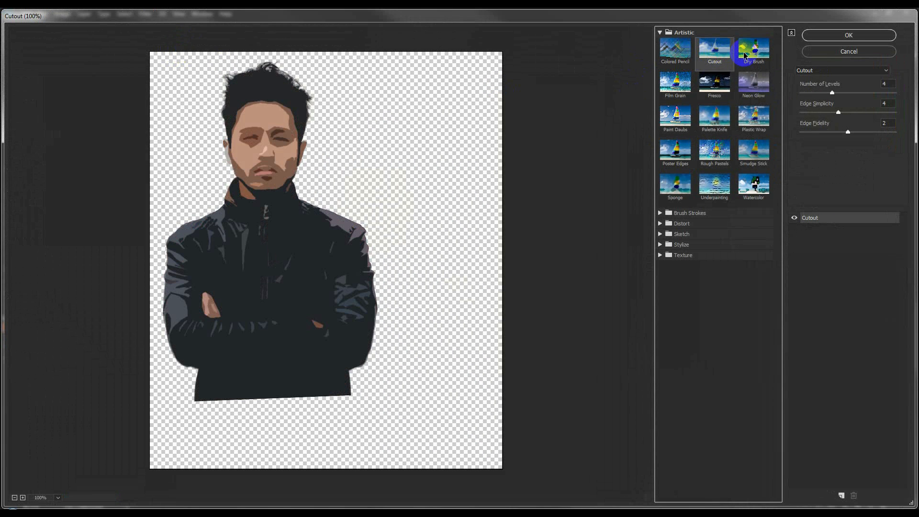
left_click(754, 50)
left_click(683, 98)
left_click(704, 85)
left_click(745, 85)
left_click(712, 85)
left_click(677, 86)
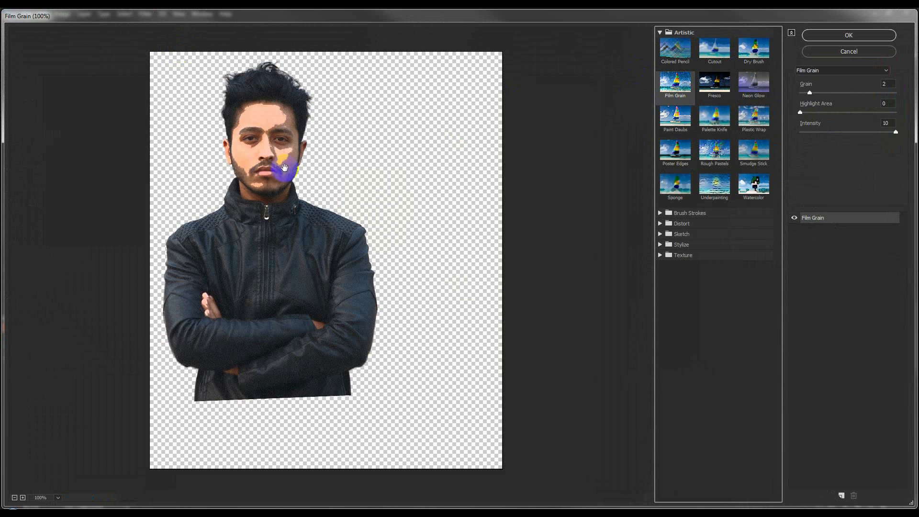
left_click(674, 115)
left_click(714, 116)
left_click(754, 116)
left_click(754, 151)
left_click(675, 151)
left_click(675, 184)
left_click(714, 185)
left_click(754, 187)
left_click(675, 84)
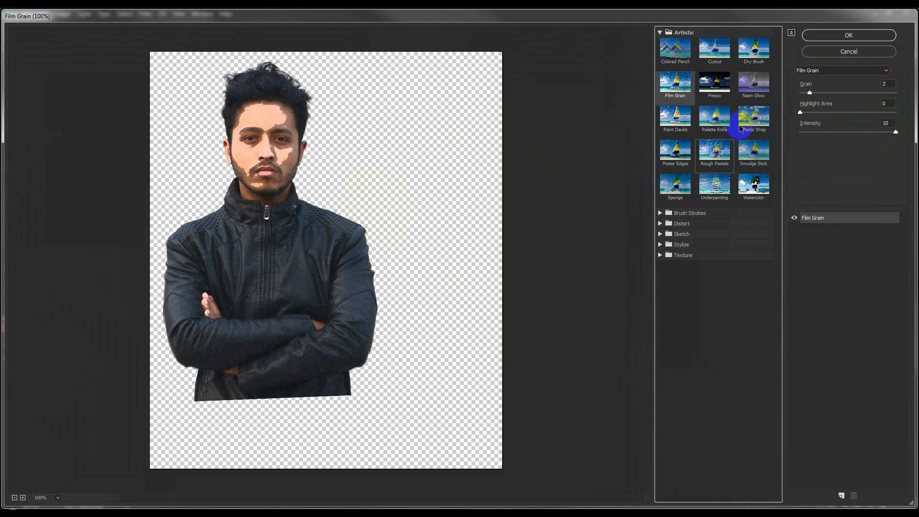
left_click_drag(808, 93, 801, 97)
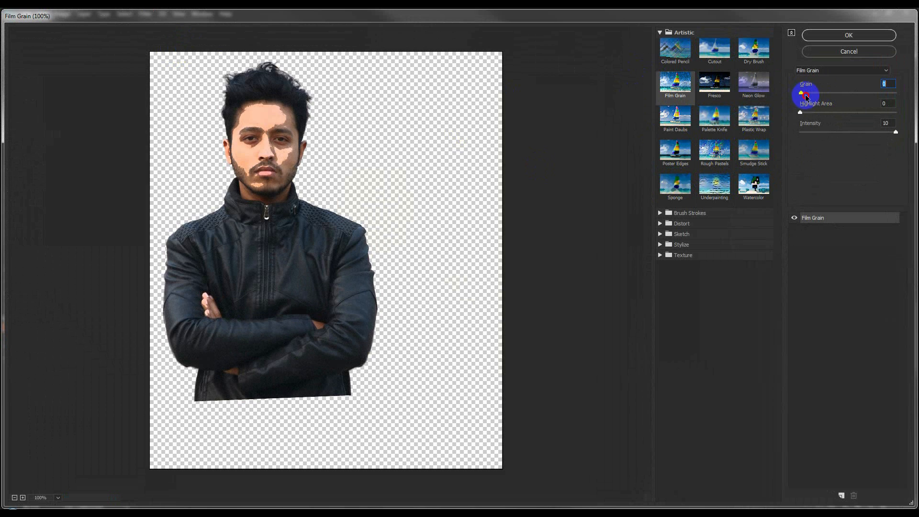
left_click(803, 92)
left_click(848, 35)
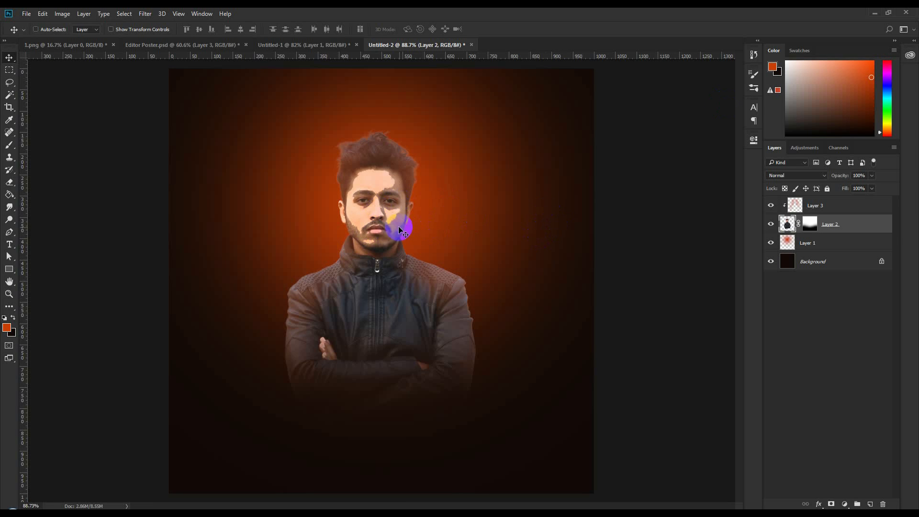
key("ctrl+z")
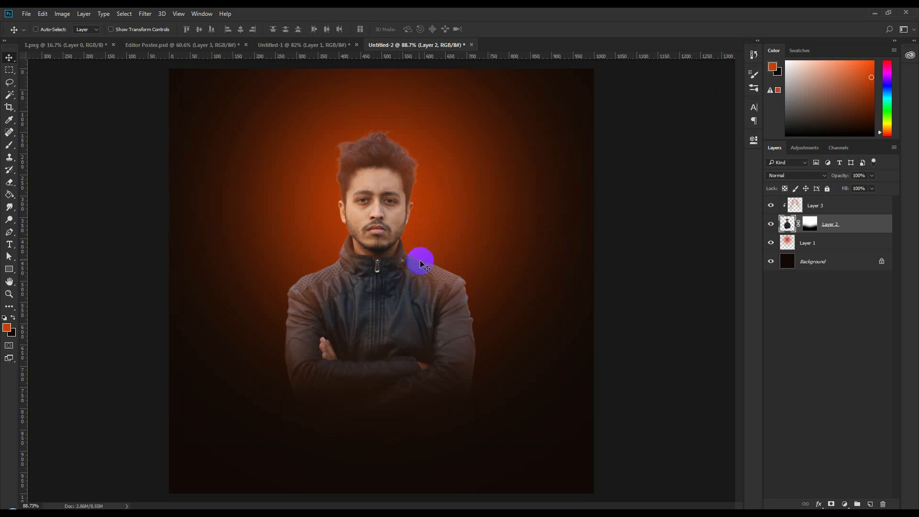
scroll(424, 272, "down", 2)
scroll(424, 273, "up", 1)
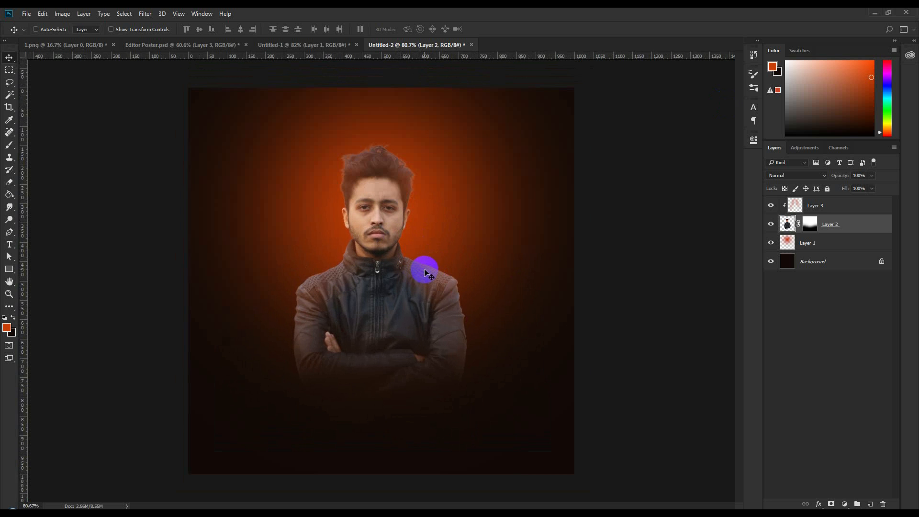
left_click(324, 45)
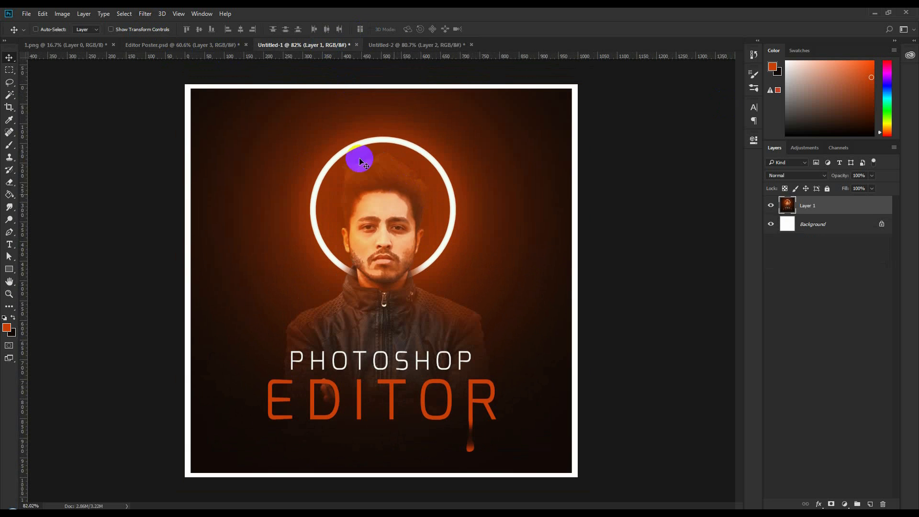
left_click(387, 45)
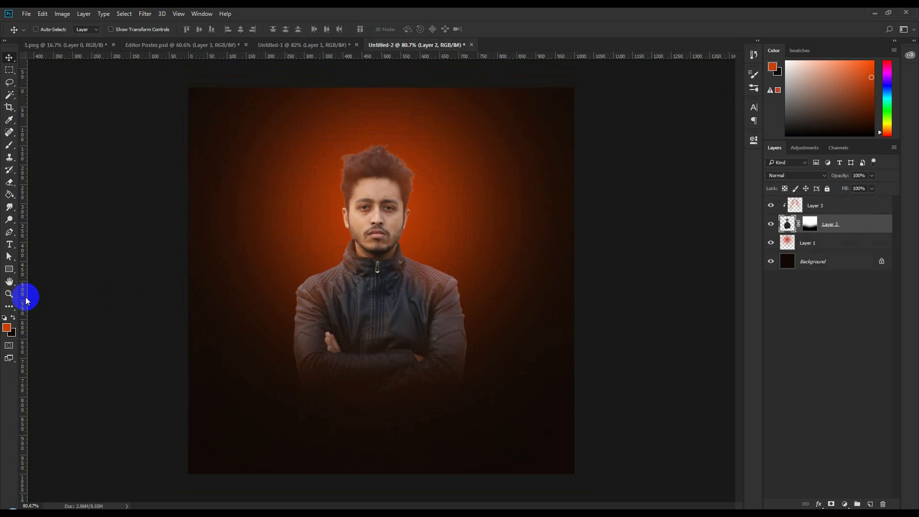
- Draw a ring custom shape around the man's head
left_click(9, 271)
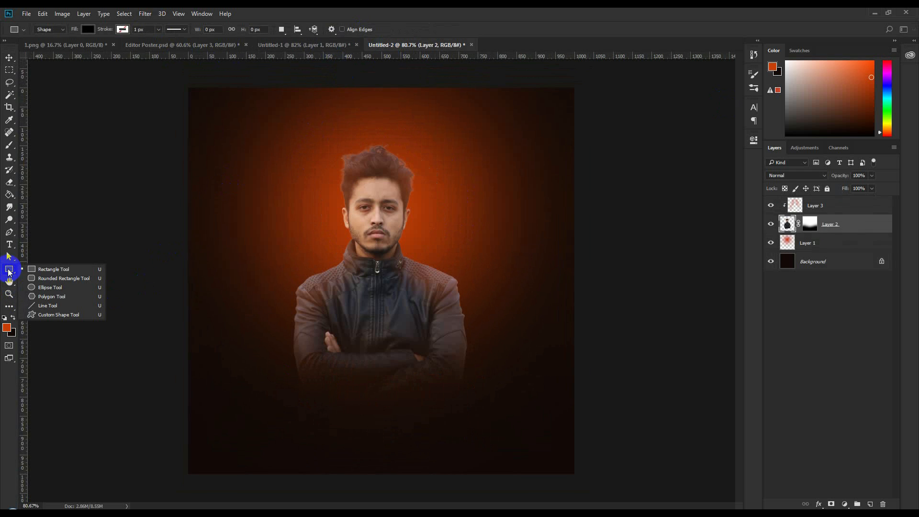
left_click(62, 317)
left_click(369, 29)
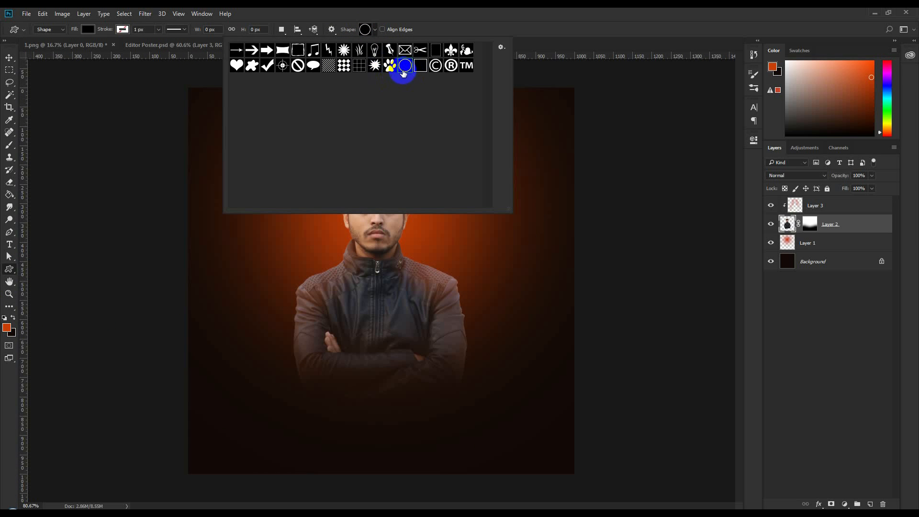
left_click(574, 16)
left_click_drag(316, 124, 465, 264)
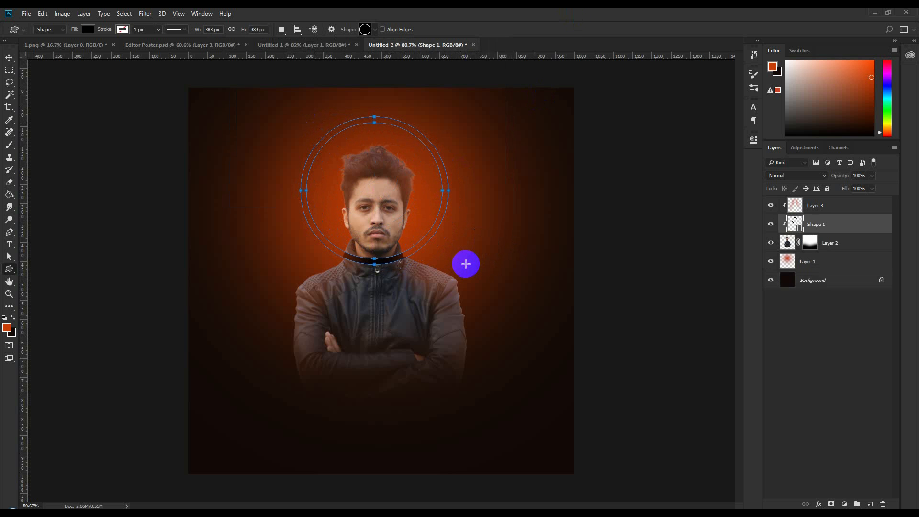
- Release the ring layer's clipping mask and fill the ring white
left_click_drag(810, 218, 813, 205)
right_click(823, 207)
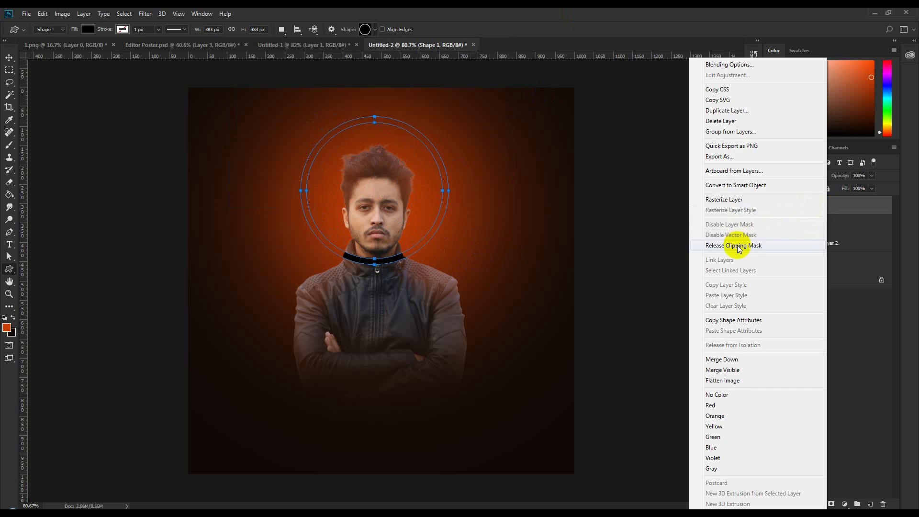
left_click(737, 246)
double_click(789, 206)
left_click(550, 180)
key("Return")
- Move the ring layer below Layer 2, then lower it slightly and narrow it with Free Transform
left_click_drag(814, 205, 828, 254)
left_click(9, 57)
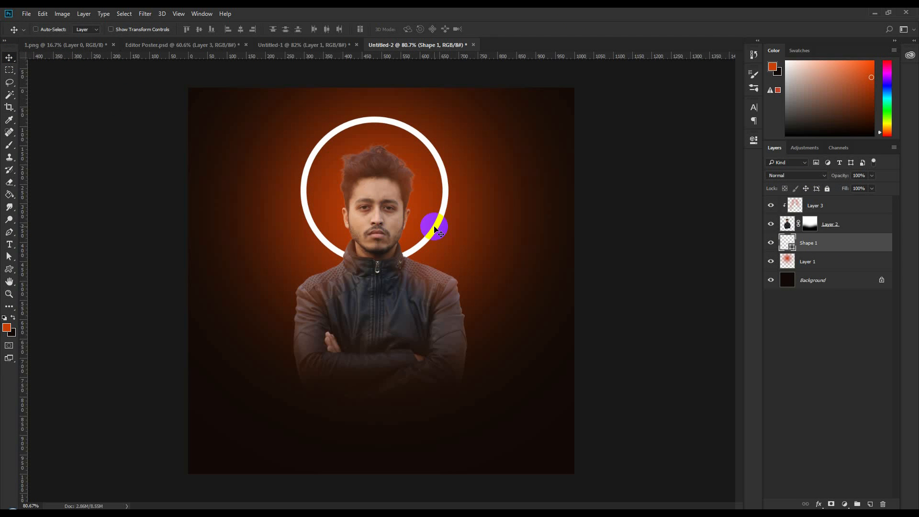
mouse_move(435, 227)
left_mouse_down()
mouse_move(422, 218)
mouse_move(433, 235)
left_mouse_up()
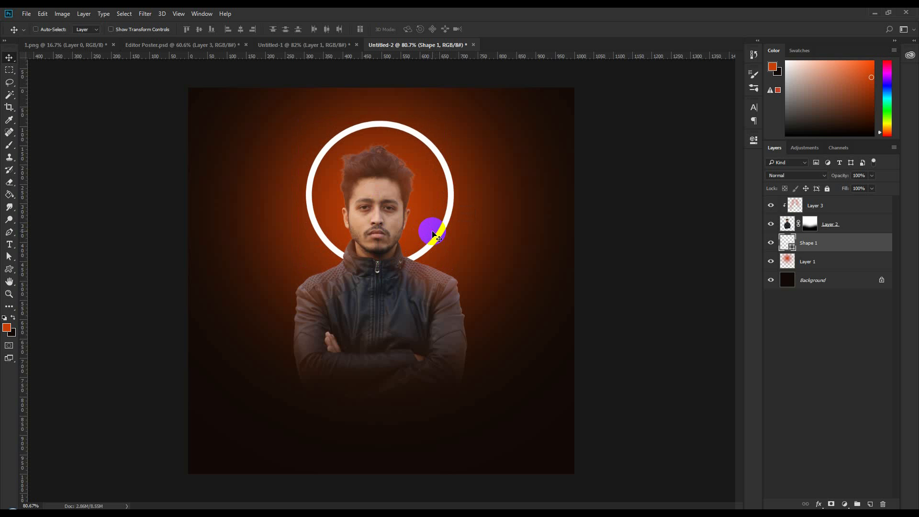
key("ctrl+t")
left_click_drag(459, 264, 441, 264)
key("Return")
left_click(804, 264)
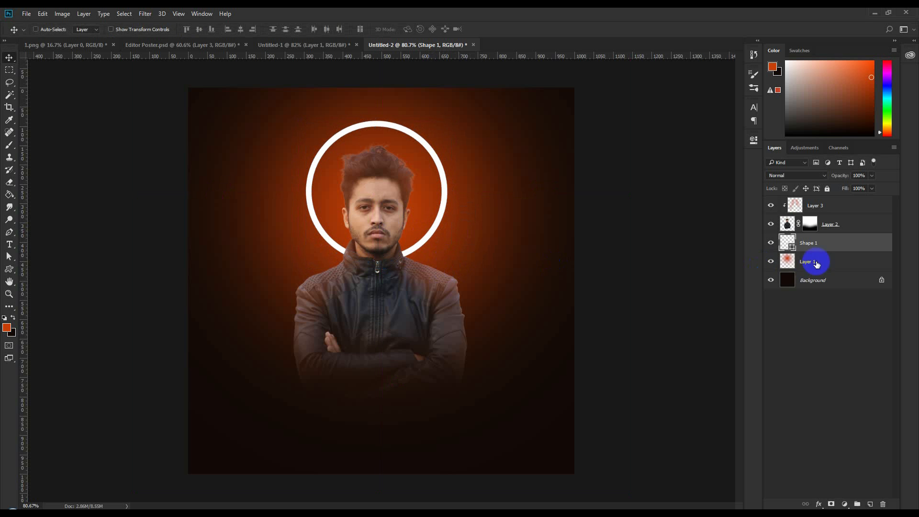
- Give the Shape 1 ring an orange Screen outer glow of size 76
double_click(842, 244)
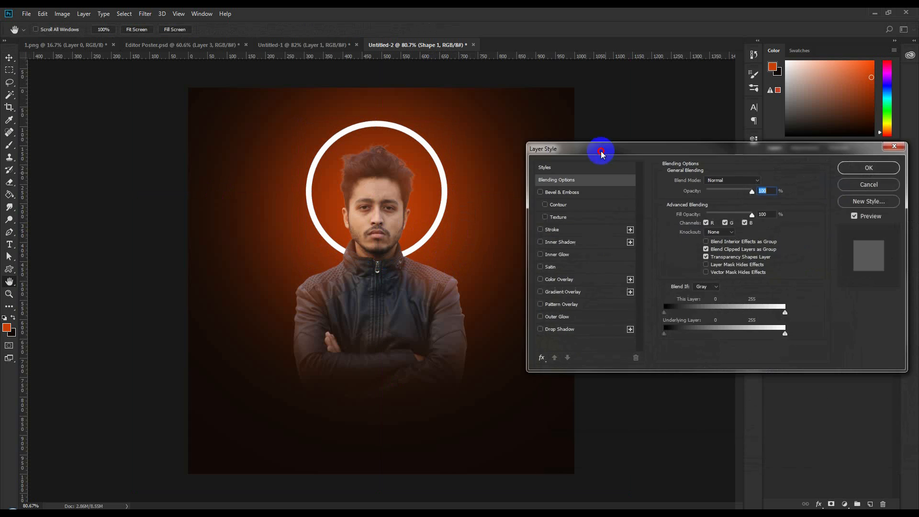
left_click(564, 318)
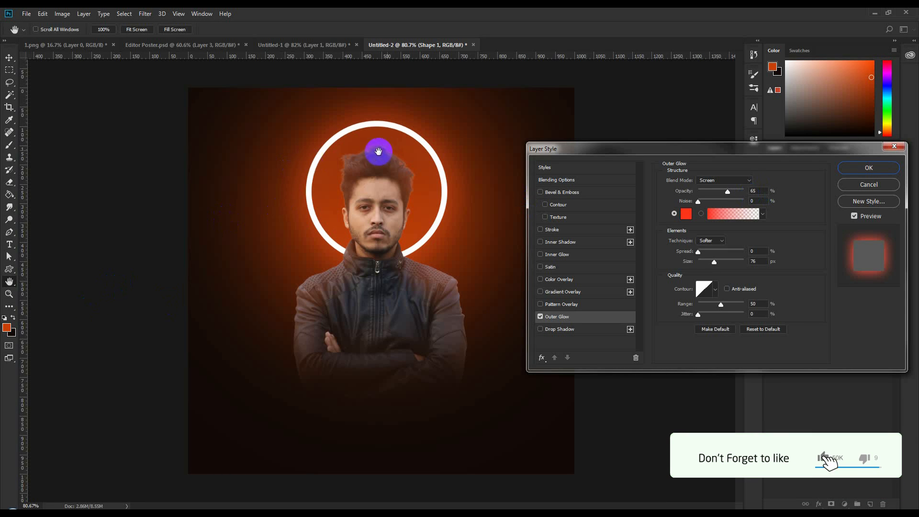
left_click_drag(759, 191, 724, 183)
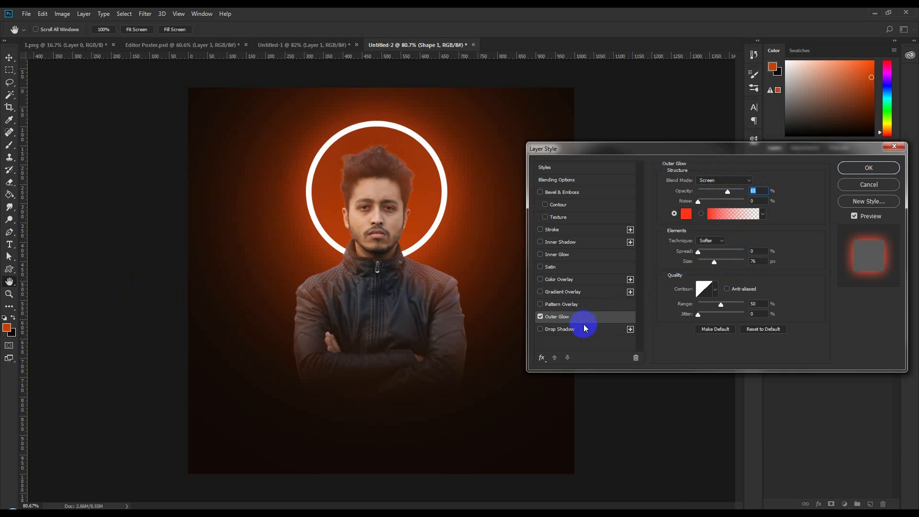
- Add a 40% inner glow of size 7, compare it on and off, and apply the styles
left_click(560, 255)
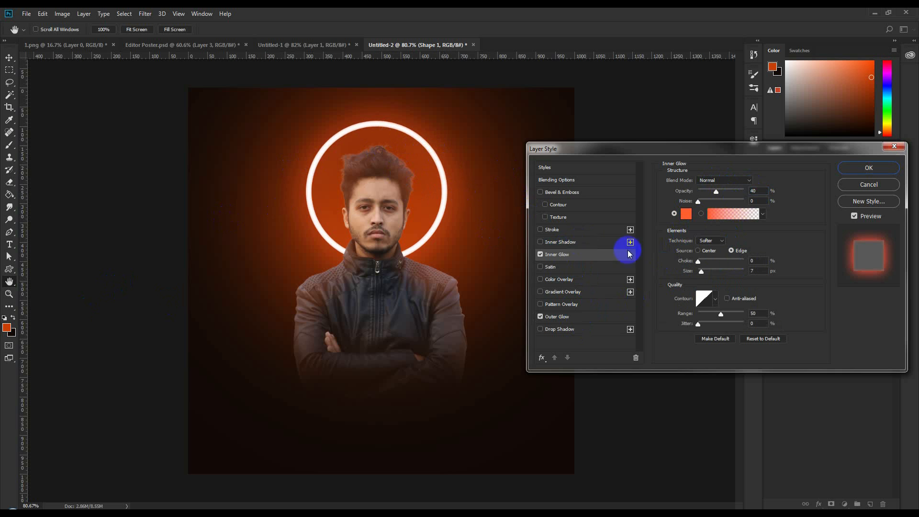
left_click(541, 255)
left_click(541, 255)
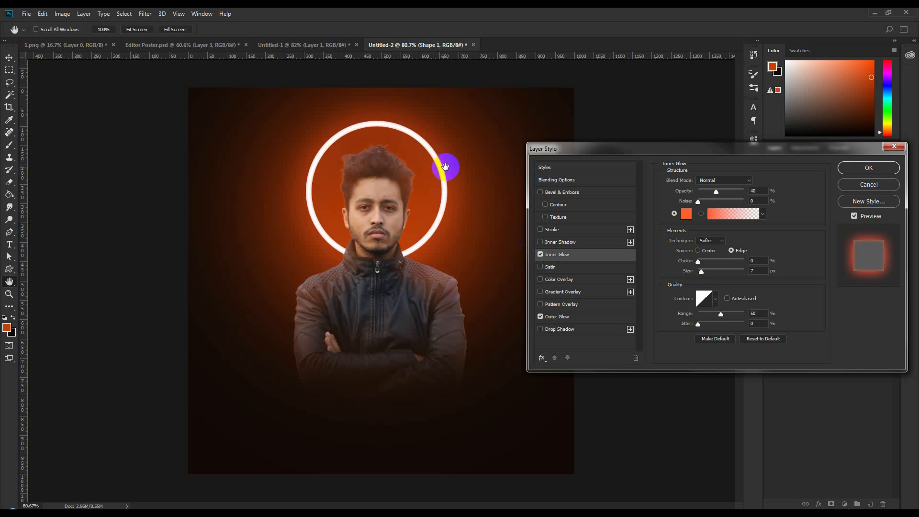
key("ctrl+plus")
key("ctrl+plus")
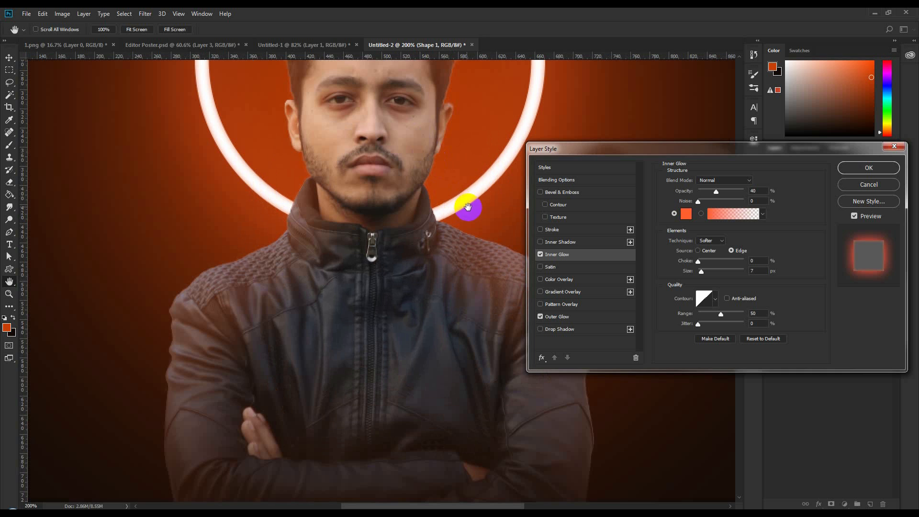
left_click(541, 255)
left_click(541, 255)
left_click(541, 256)
left_click(542, 255)
left_click(542, 255)
left_click(541, 255)
left_click(858, 167)
scroll(510, 218, "down", 5)
- Nudge the ring around the head and return to the Untitled-2 document
scroll(289, 278, "up", 2)
left_click_drag(398, 247, 410, 115)
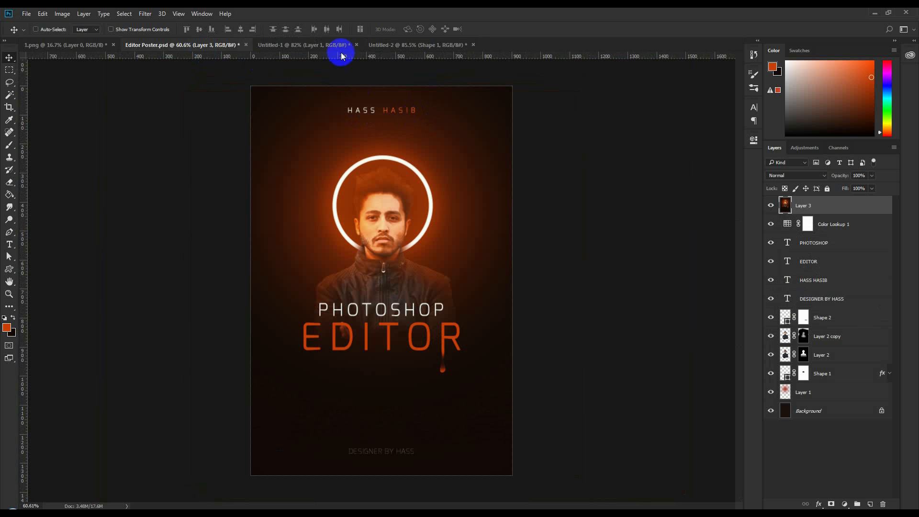
left_click(398, 45)
left_click(444, 209)
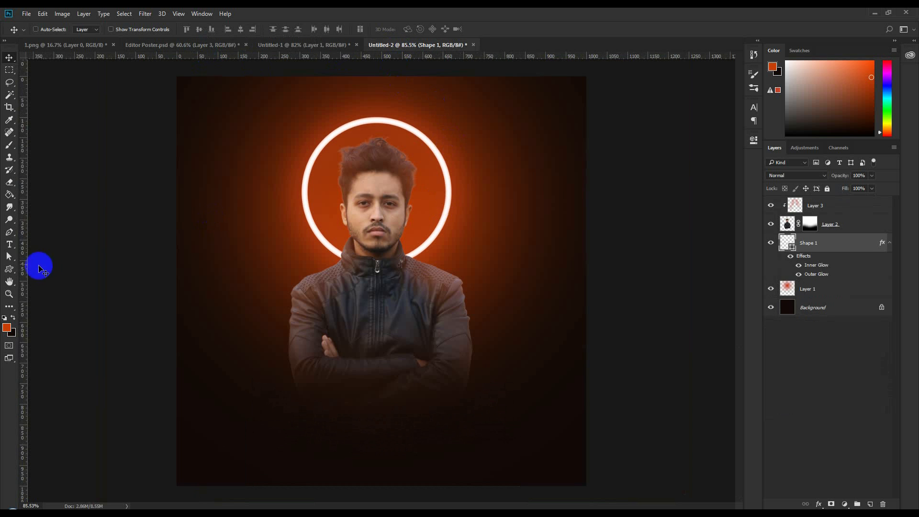
left_click(9, 245)
left_click(824, 212)
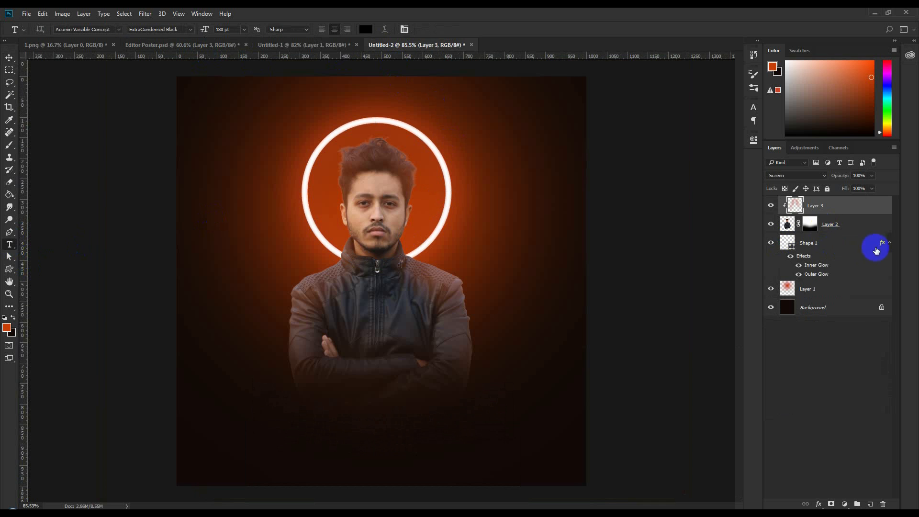
left_click(891, 247)
left_click(308, 98)
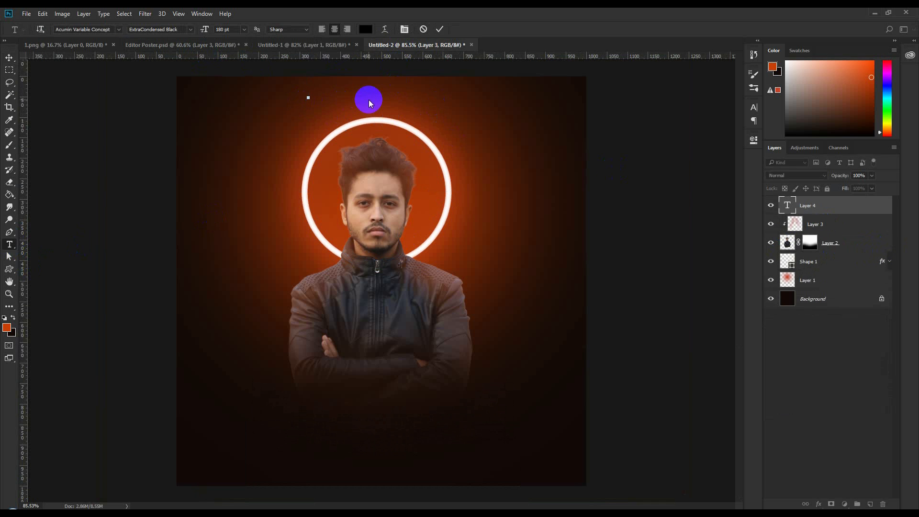
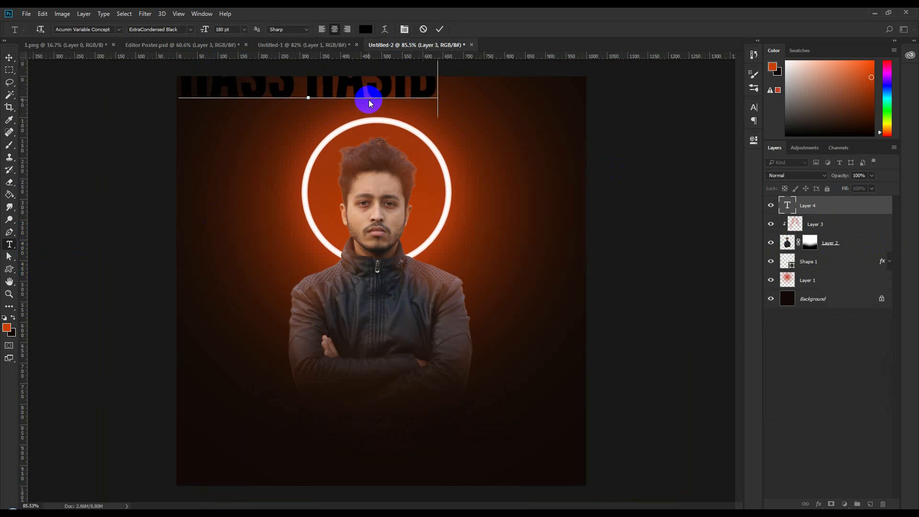
- Set the title to Montserrat Medium at 18 pt
key("ctrl+a")
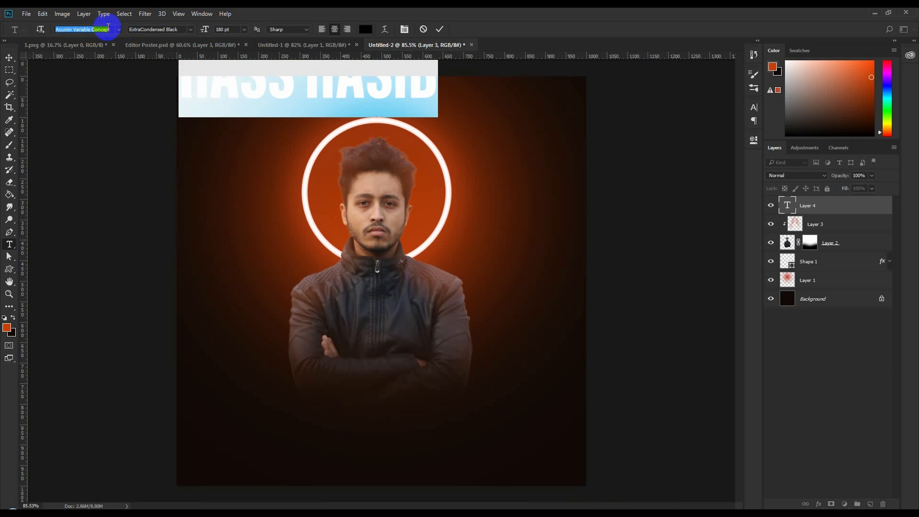
type("mont")
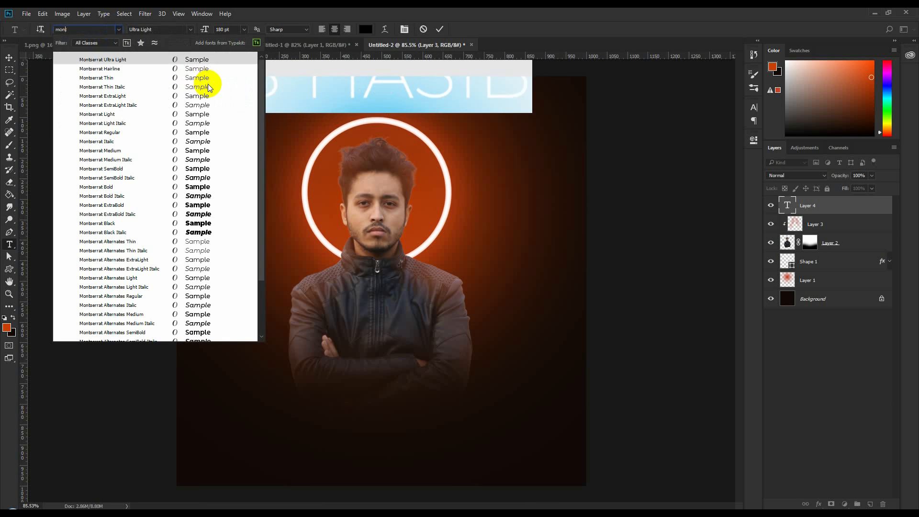
left_click(204, 150)
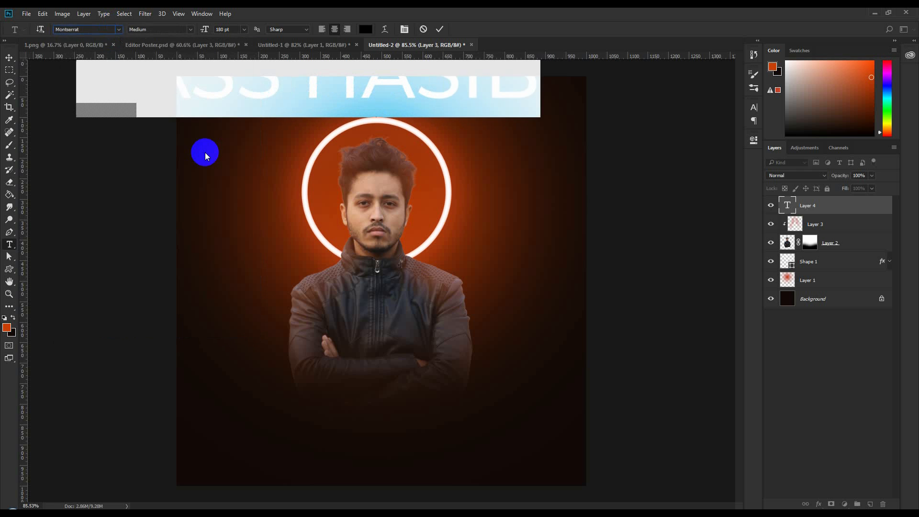
left_click(244, 29)
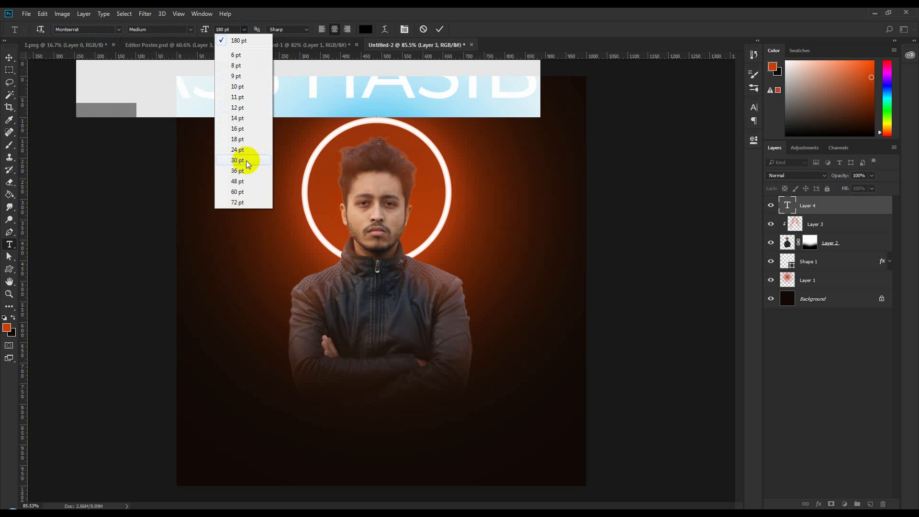
left_click(238, 129)
left_click(243, 29)
left_click(250, 139)
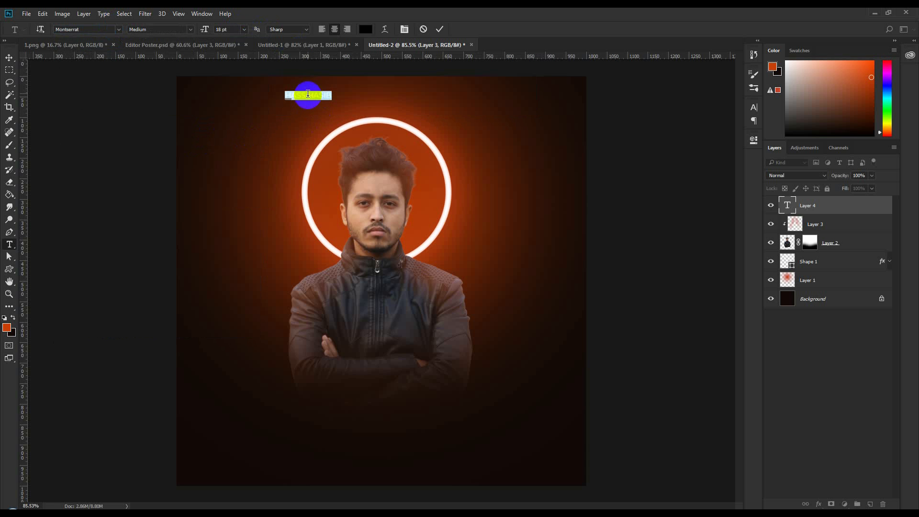
mouse_move(311, 96)
left_mouse_down()
mouse_move(371, 96)
mouse_move(310, 95)
left_mouse_up()
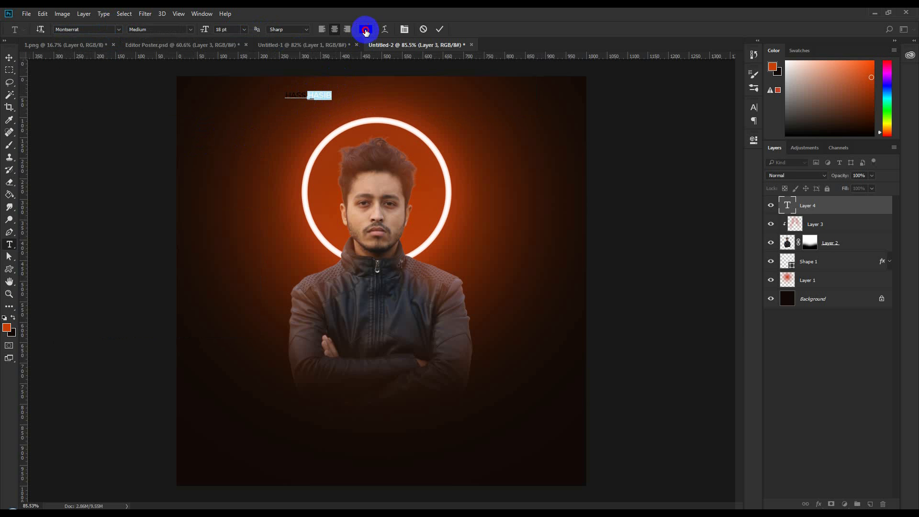
left_click(365, 29)
left_click(8, 326)
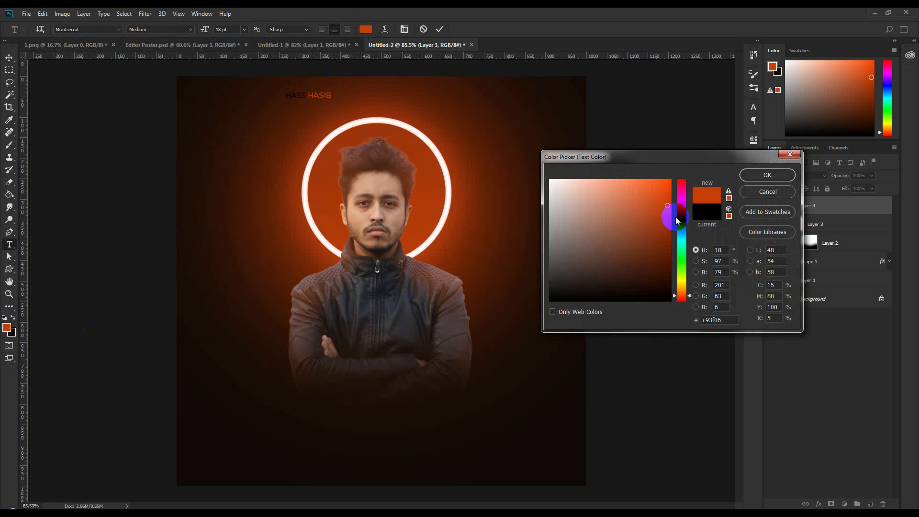
left_click(761, 175)
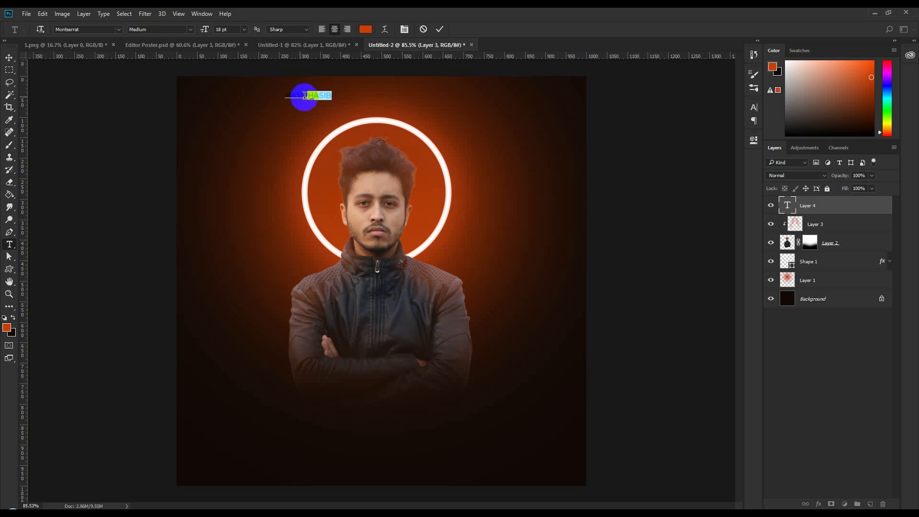
left_click(287, 93)
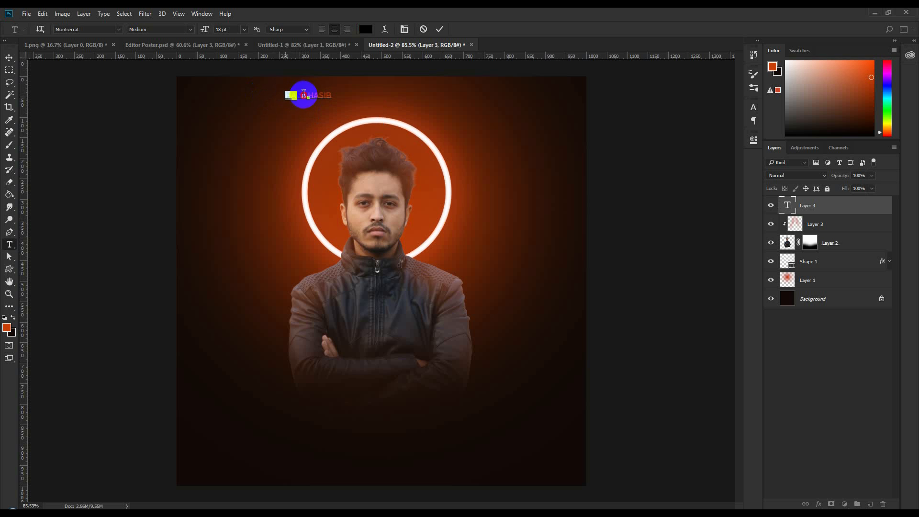
left_click(365, 29)
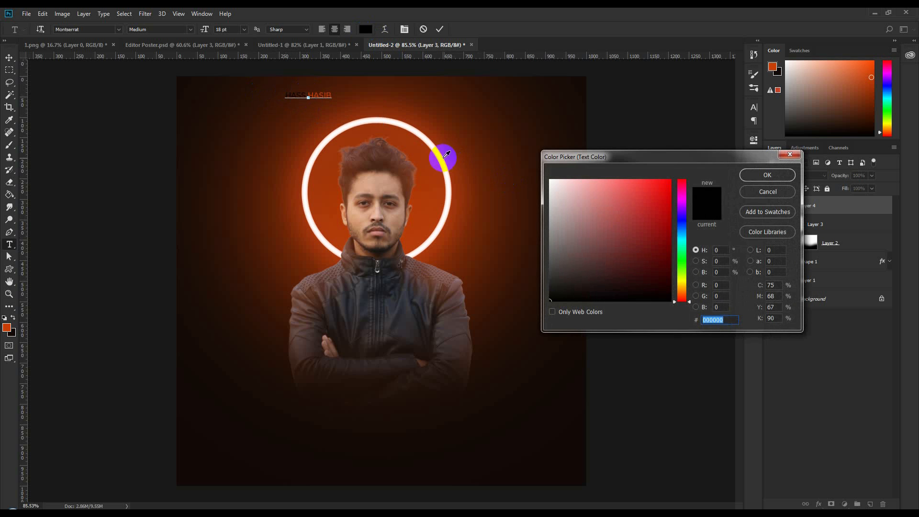
left_click(444, 156)
left_click(767, 175)
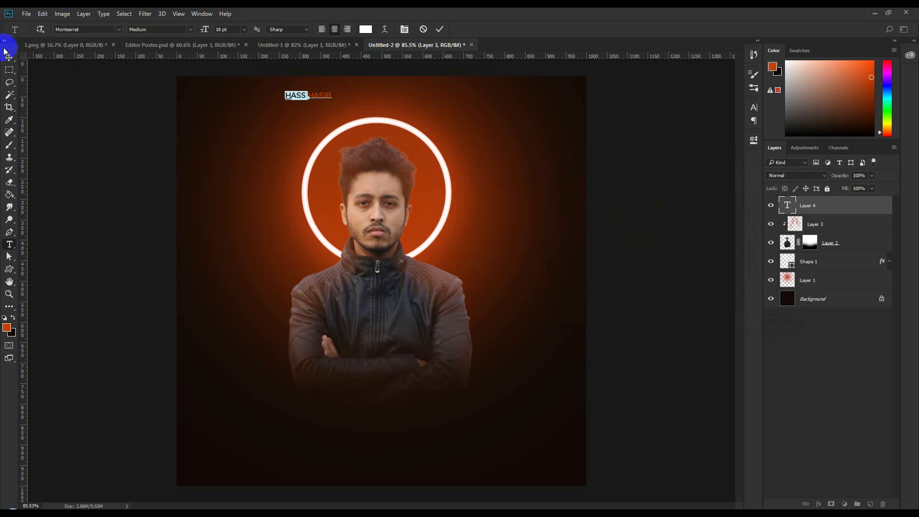
left_click(10, 58)
left_click_drag(359, 113, 410, 102)
key("ctrl+a")
left_click(244, 30)
key("ctrl+d")
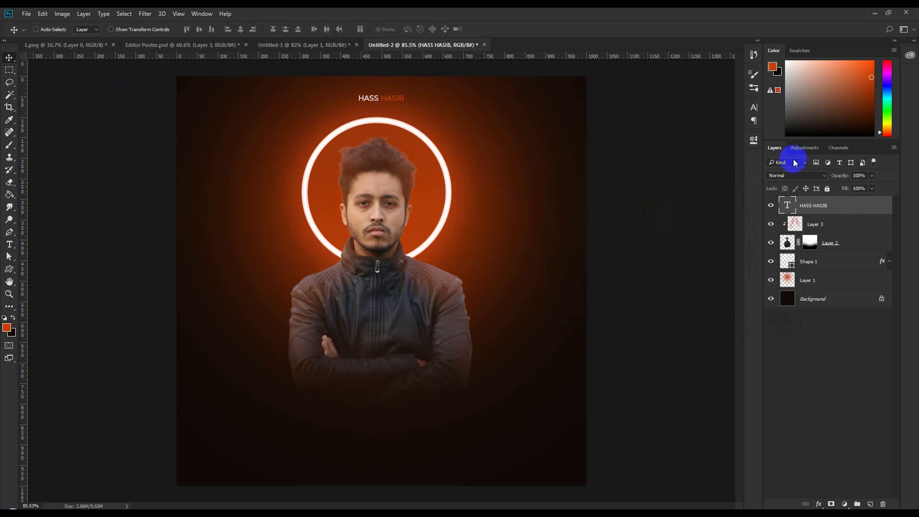
- Set the title's tracking to 100 and view the Editor Poster reference
left_click(786, 208, "ctrl")
double_click(785, 207)
left_click(754, 108)
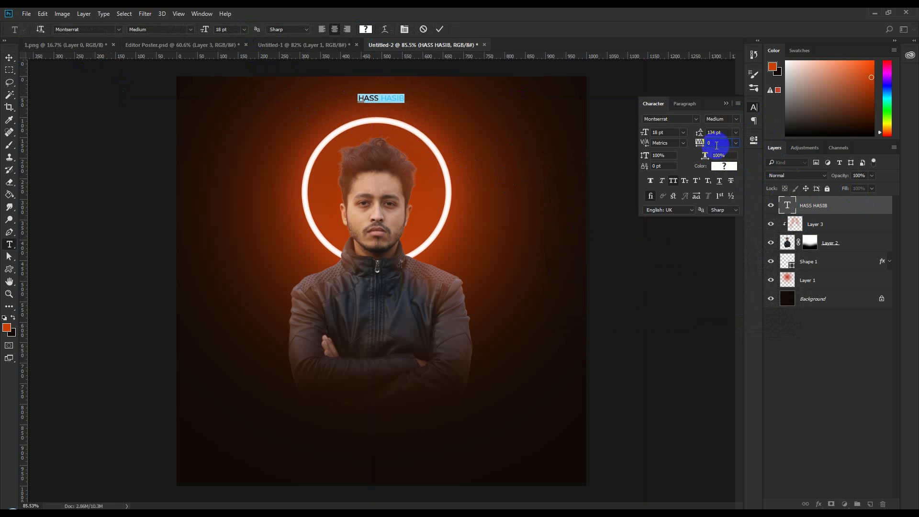
type("100")
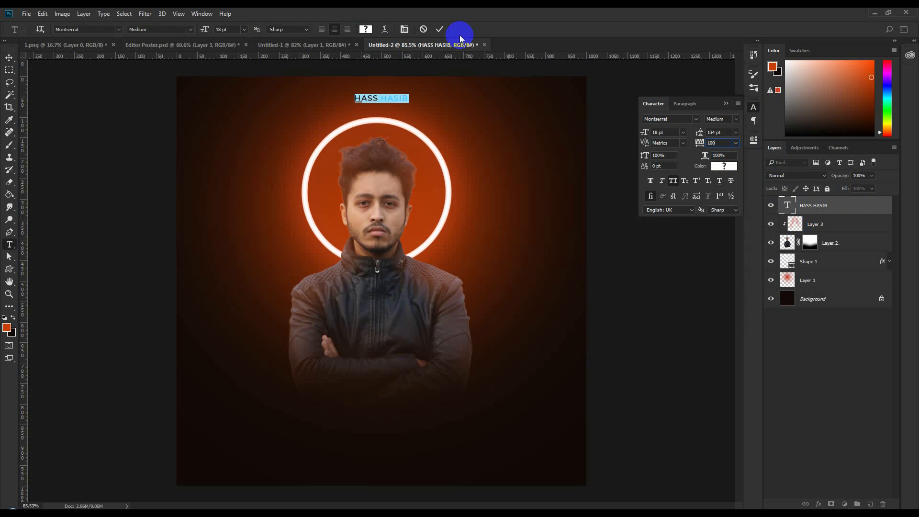
left_click(439, 29)
key("v")
left_click(221, 44)
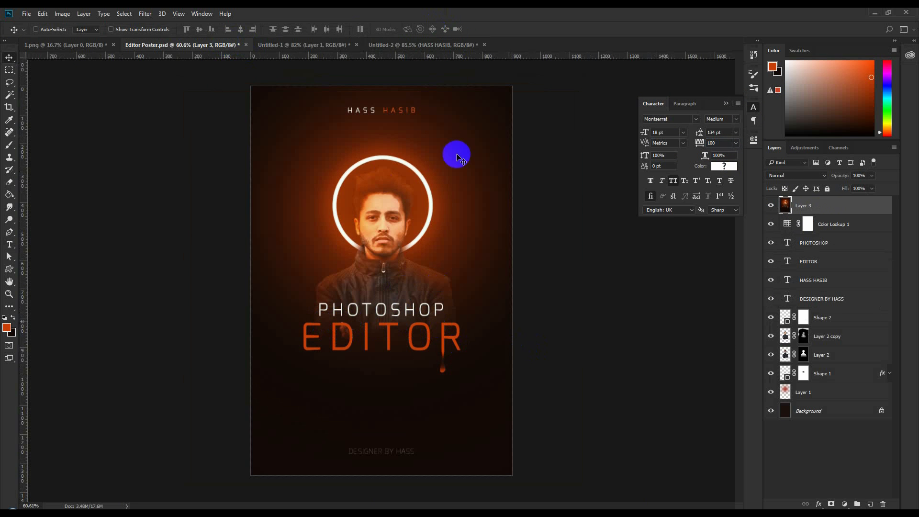
- Alt-drag a copy of the title below the portrait and retype it as PHOTOSHOP at 60 pt
left_click(433, 44)
left_click_drag(404, 98, 437, 388)
double_click(786, 205)
type("PHOTOSHOP")
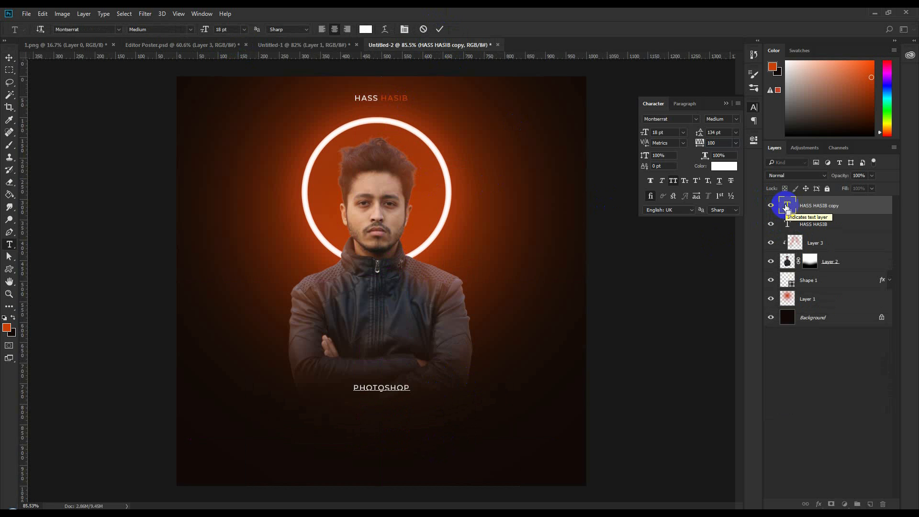
key("ctrl+a")
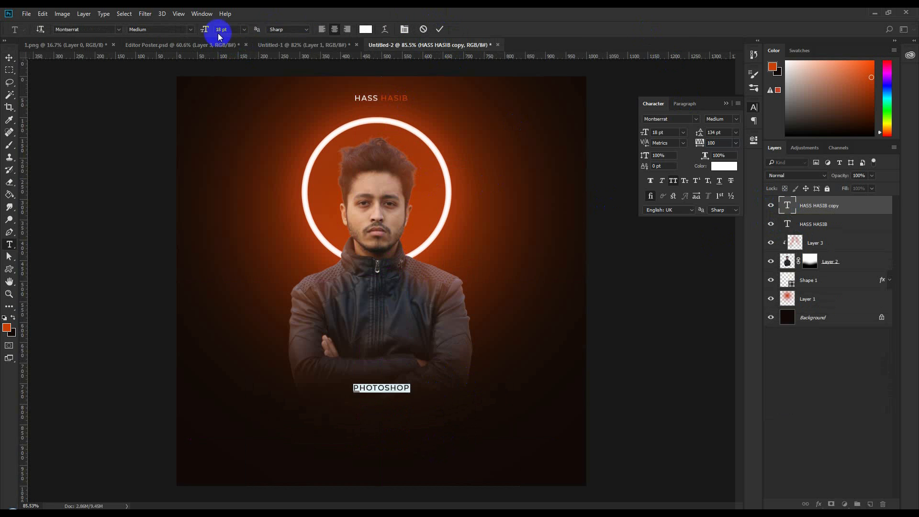
left_click(243, 30)
left_click(244, 192)
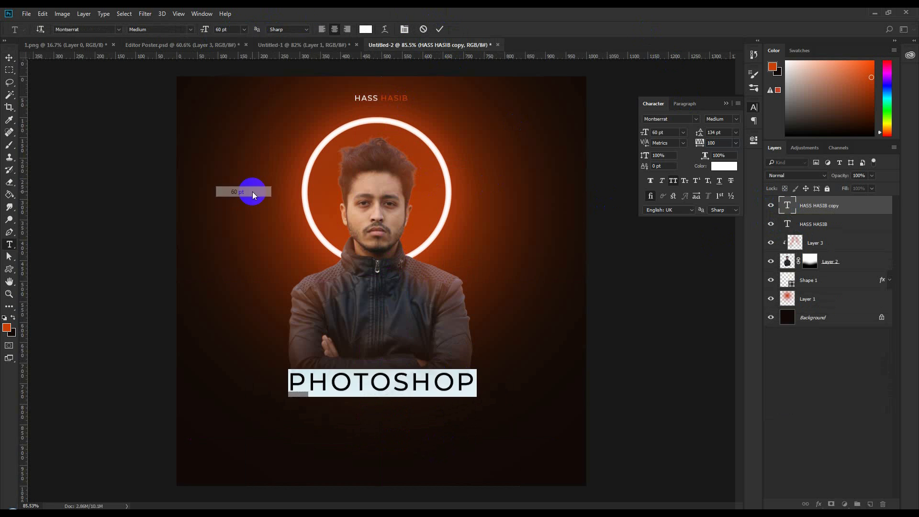
left_click(439, 29)
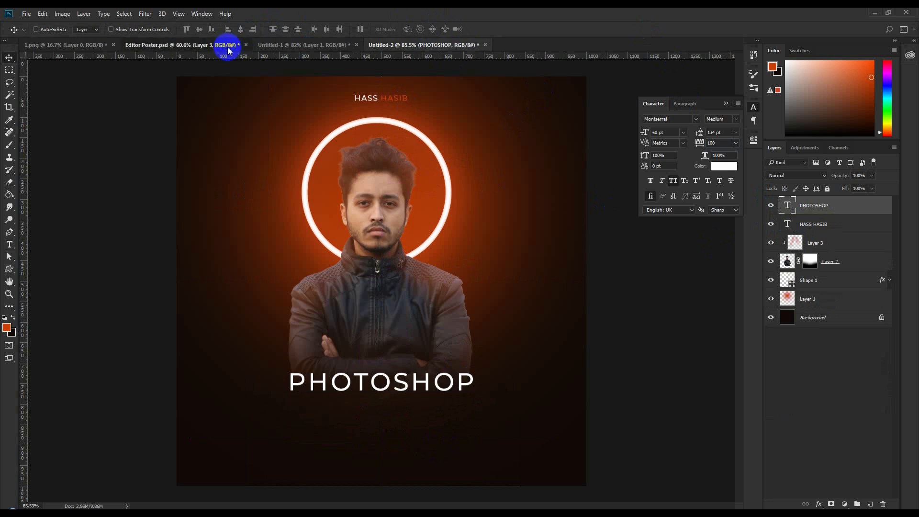
- Compare with the Editor Poster reference and return to Untitled-2
left_click(225, 45)
key("v")
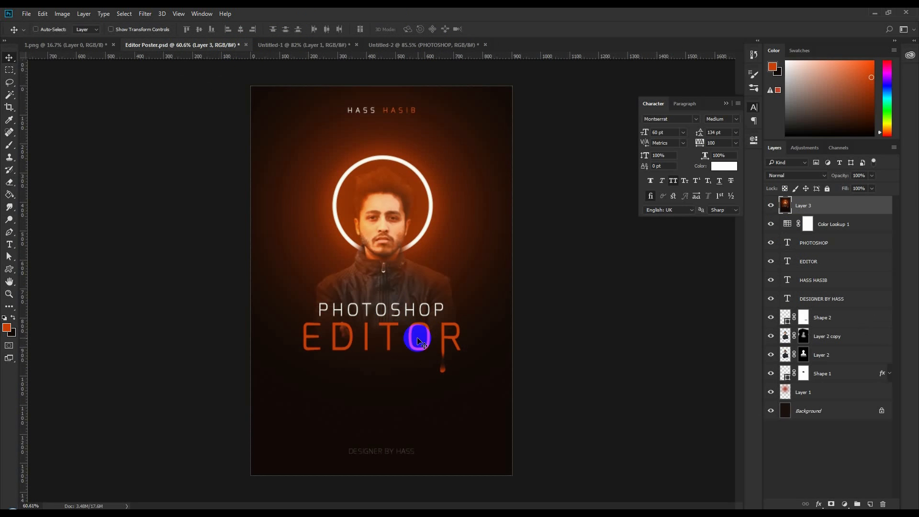
left_click(402, 47)
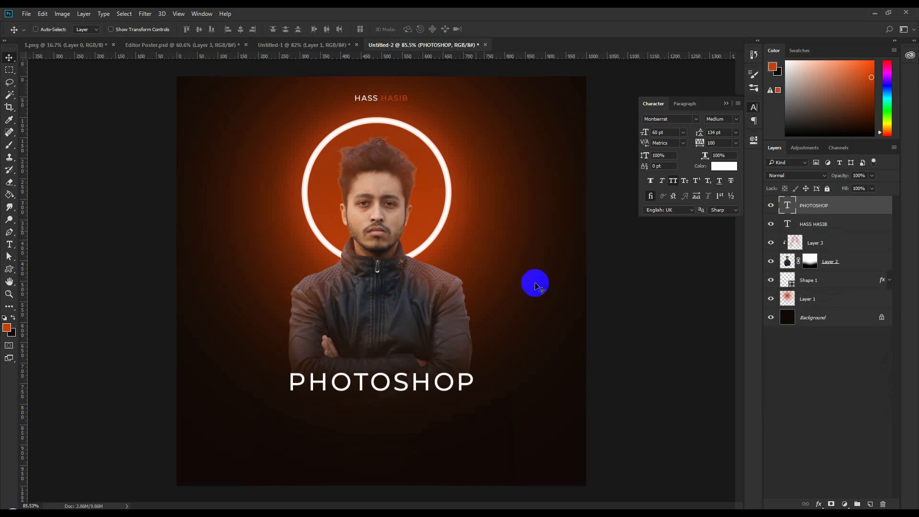
- Change the PHOTOSHOP text font to Exo Regular
double_click(778, 204)
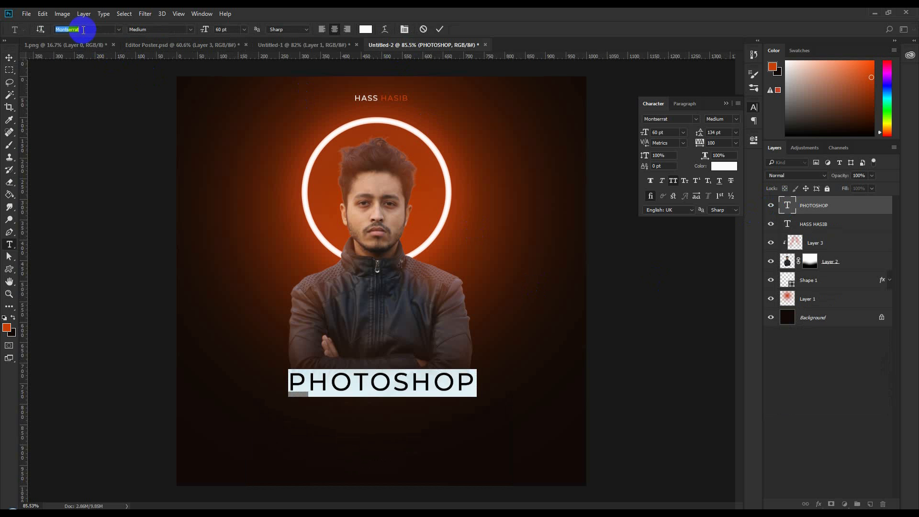
left_click(83, 29)
type("exo")
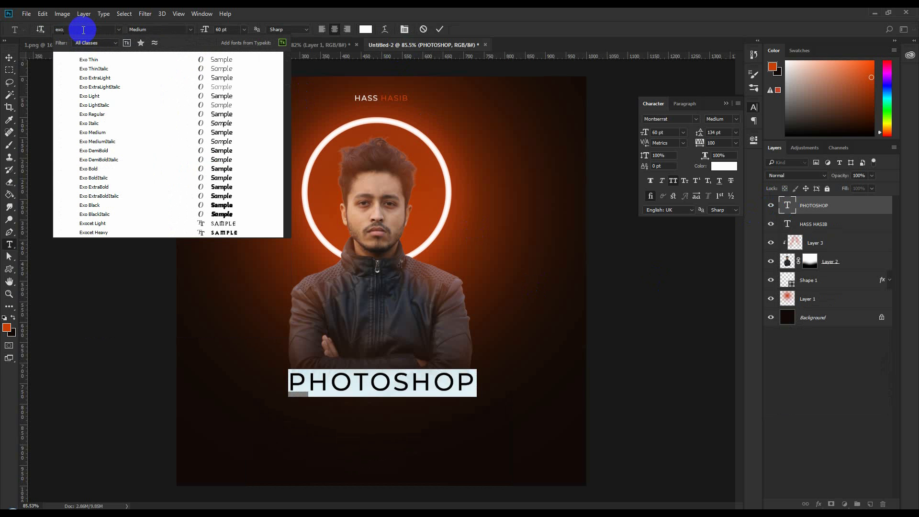
left_click(204, 115)
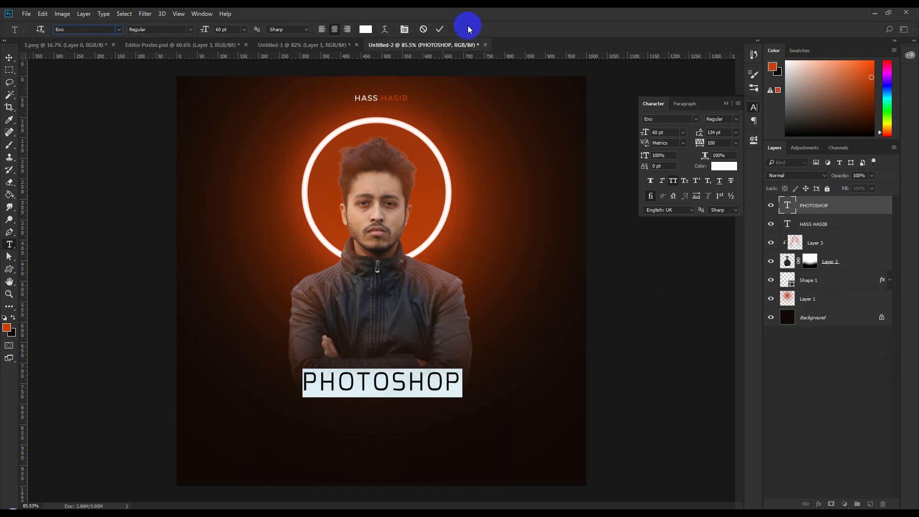
left_click(440, 29)
double_click(787, 223)
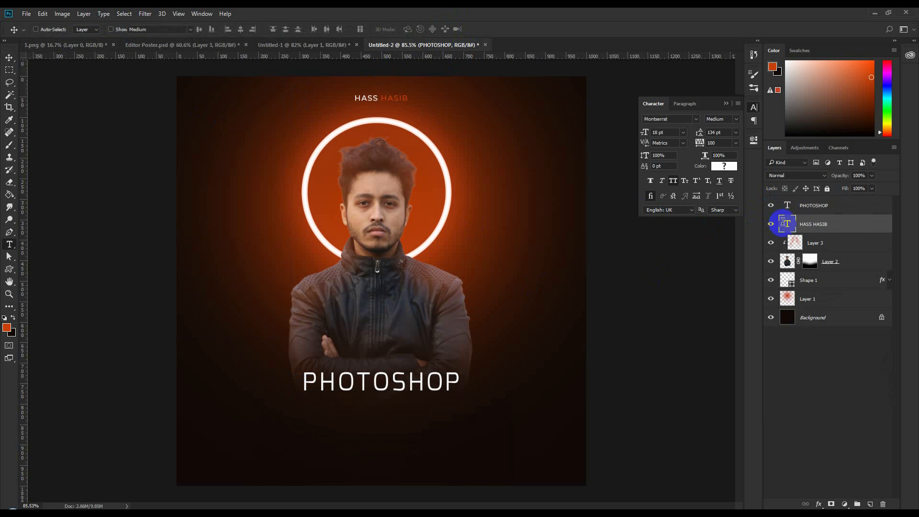
type("exo")
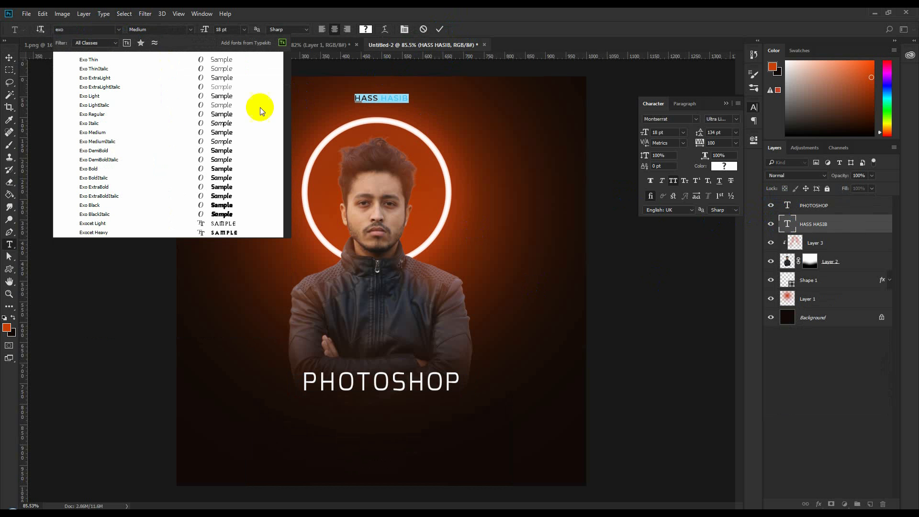
left_click(229, 114)
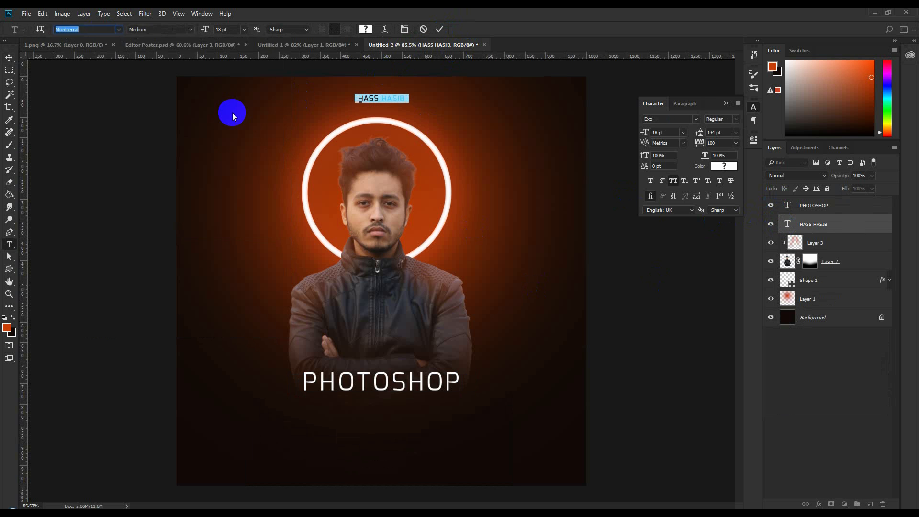
left_click(242, 29)
left_click(231, 143)
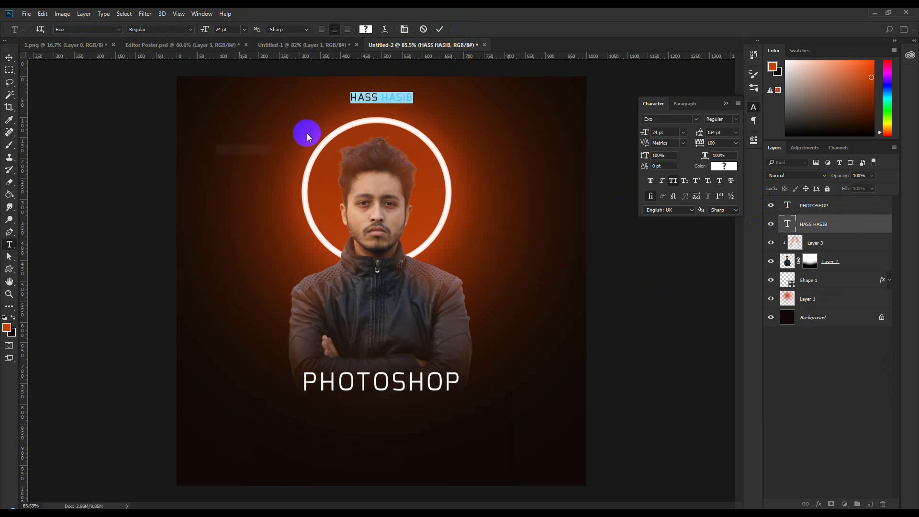
left_click(440, 29)
key("v")
double_click(789, 224)
left_click(715, 142)
type("250")
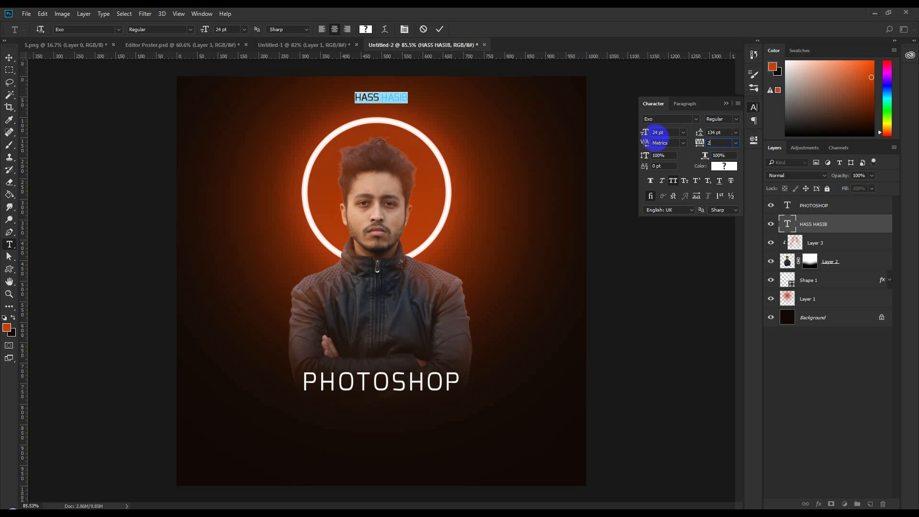
left_click(440, 29)
key("v")
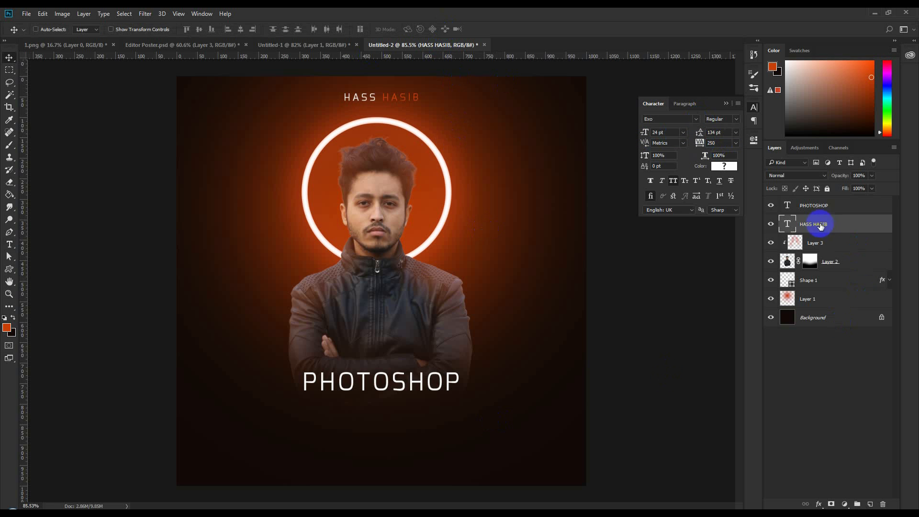
left_click(788, 206)
- Enlarge PHOTOSHOP to 72 pt and move it upward
double_click(788, 206)
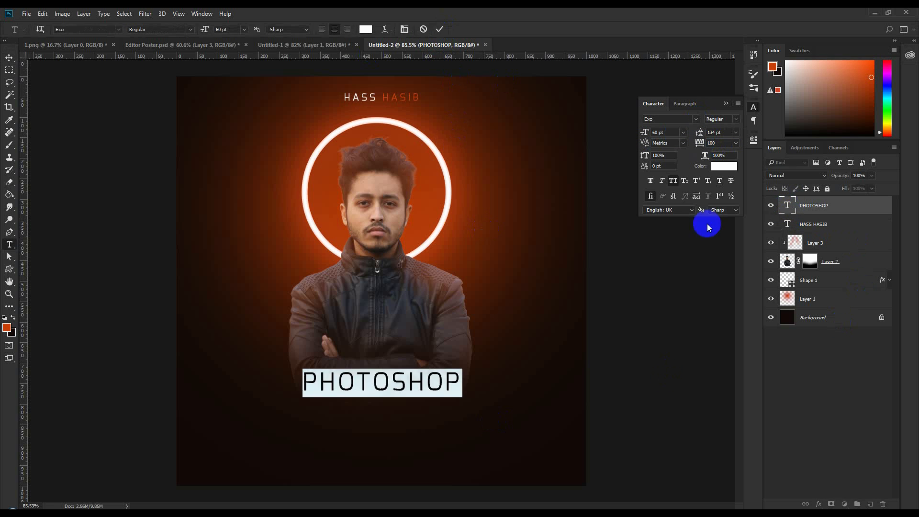
left_click(244, 29)
left_click(253, 203)
left_click(439, 30)
key("v")
left_click_drag(453, 309, 450, 276)
- Alt-drag a copy below, retype it as EDITOR at 150 pt, and move it down
left_click_drag(441, 339, 443, 369, "alt")
double_click(787, 205)
type("EDITOR")
key("ctrl+a")
left_click(218, 30)
type("150")
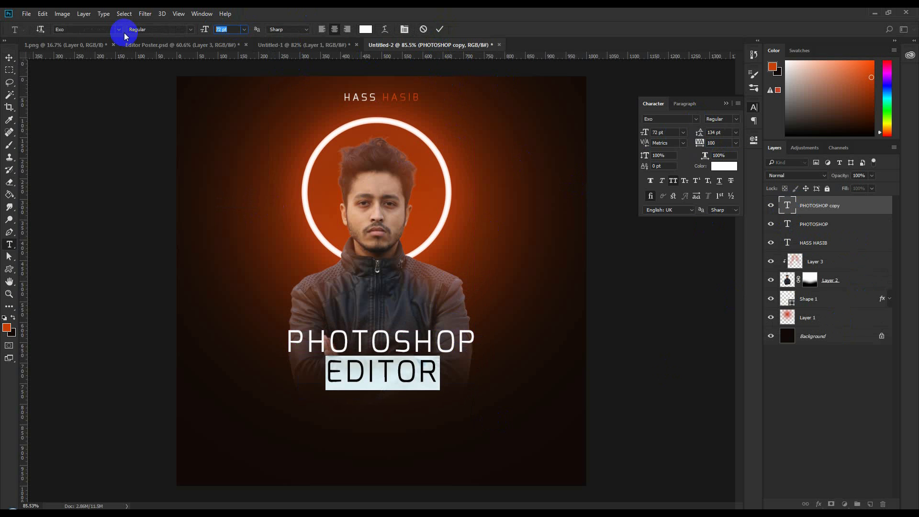
left_click(438, 30)
key("v")
left_click_drag(435, 301, 435, 323)
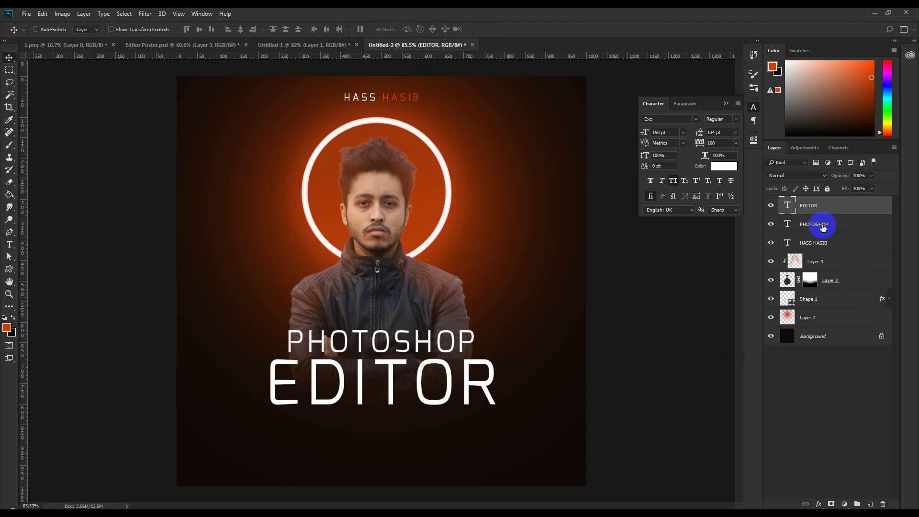
- Colour the EDITOR text orange c93f06
double_click(788, 205)
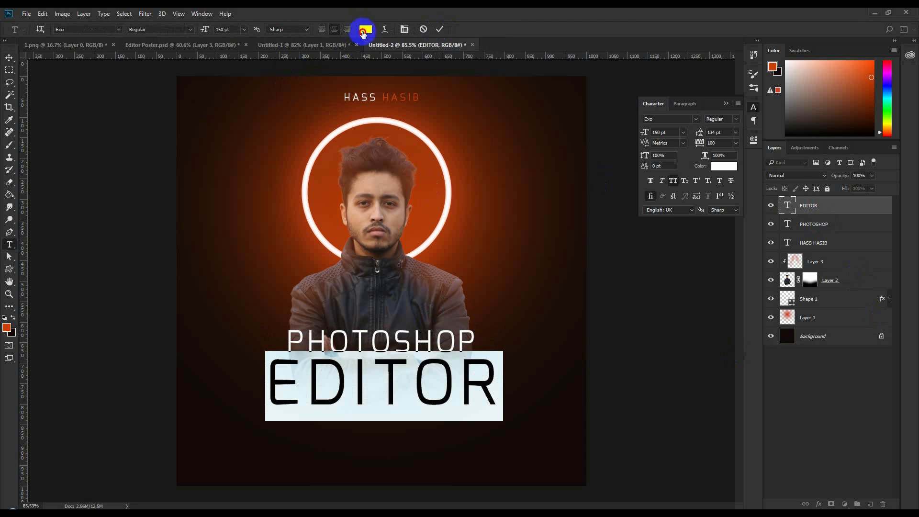
left_click(366, 29)
left_click(7, 328)
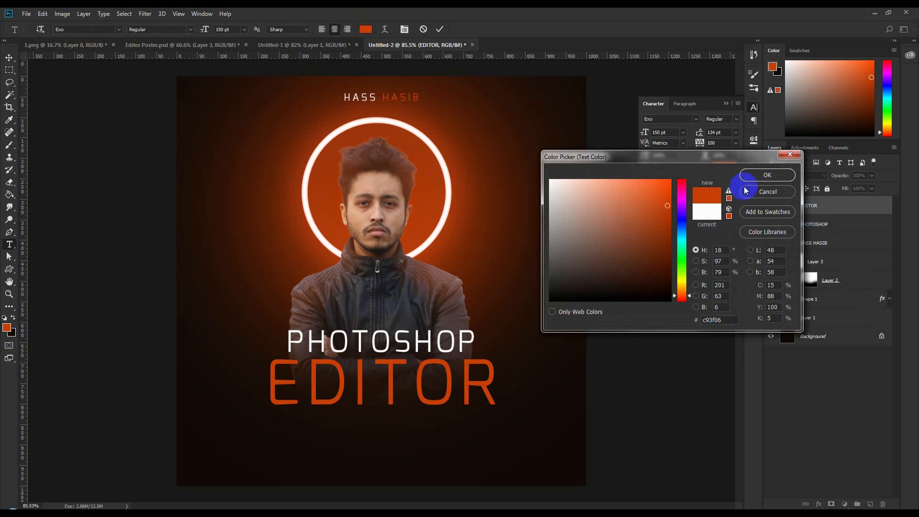
left_click(776, 173)
left_click(438, 29)
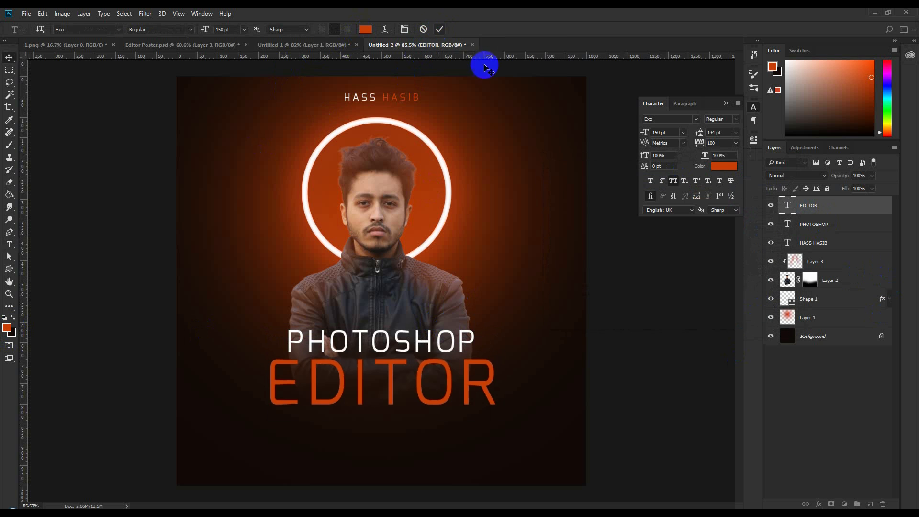
- Move both text lines down about 24 px and shrink PHOTOSHOP to 60 pt
left_click(829, 224, "shift")
left_click_drag(504, 280, 509, 292)
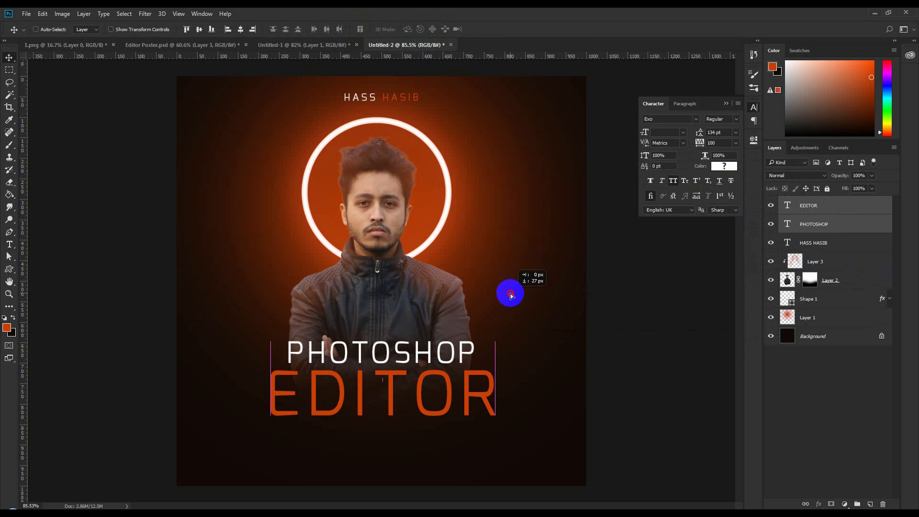
left_click(821, 207)
double_click(789, 224)
left_click(244, 29)
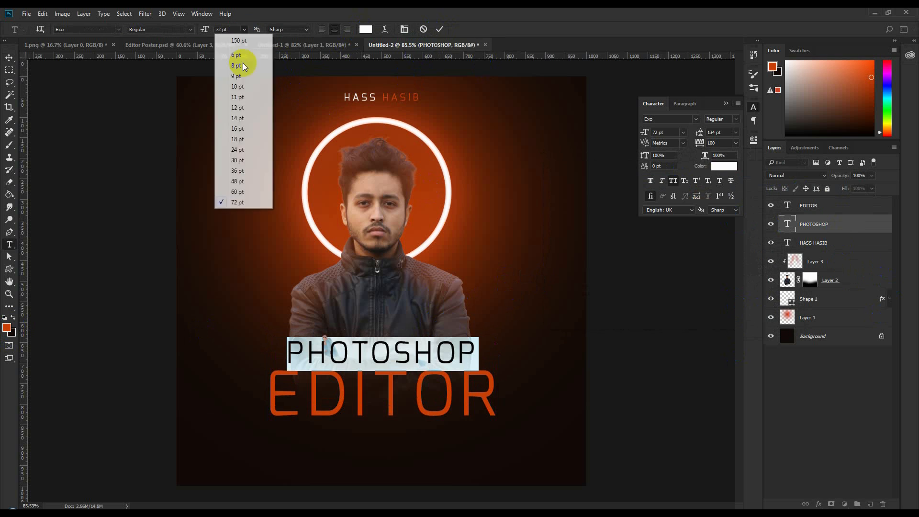
left_click(238, 192)
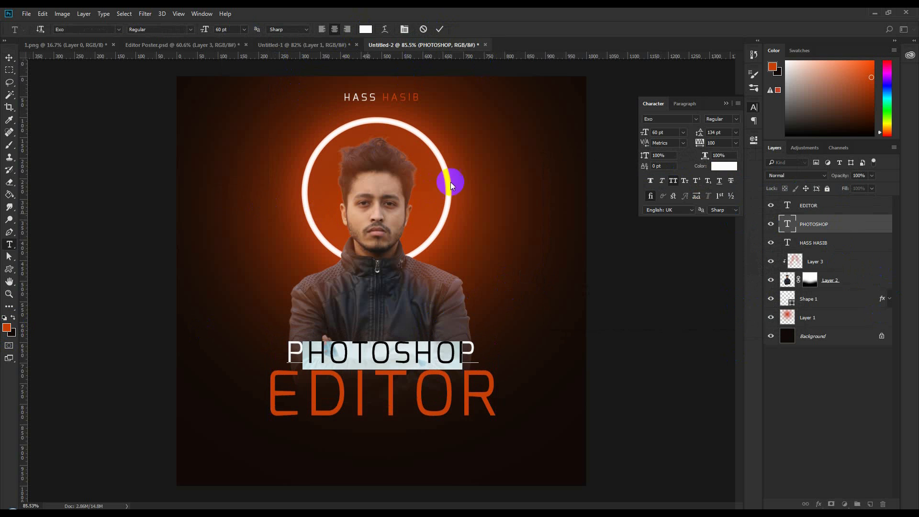
left_click(439, 29)
key("ctrl+a")
left_click(823, 206)
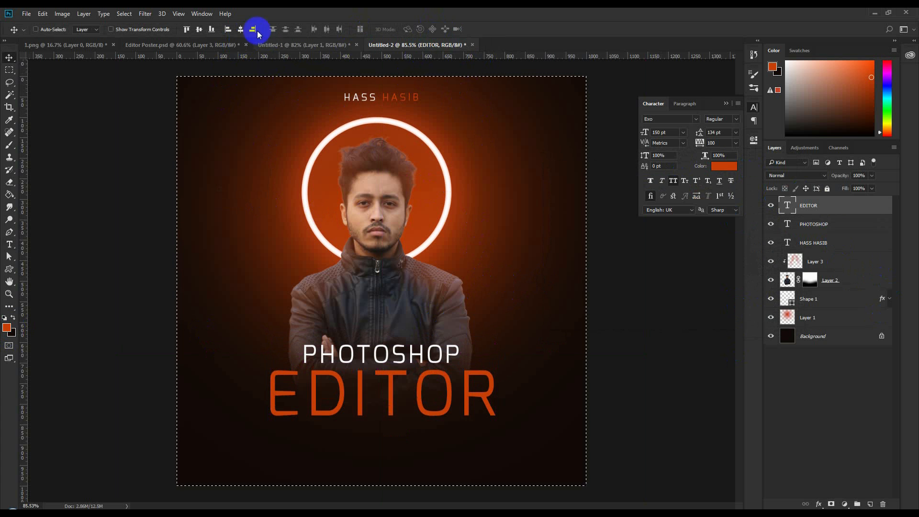
- Centre EDITOR horizontally on the Untitled-2 canvas and clear the selection
left_click(240, 30)
key("ctrl+d")
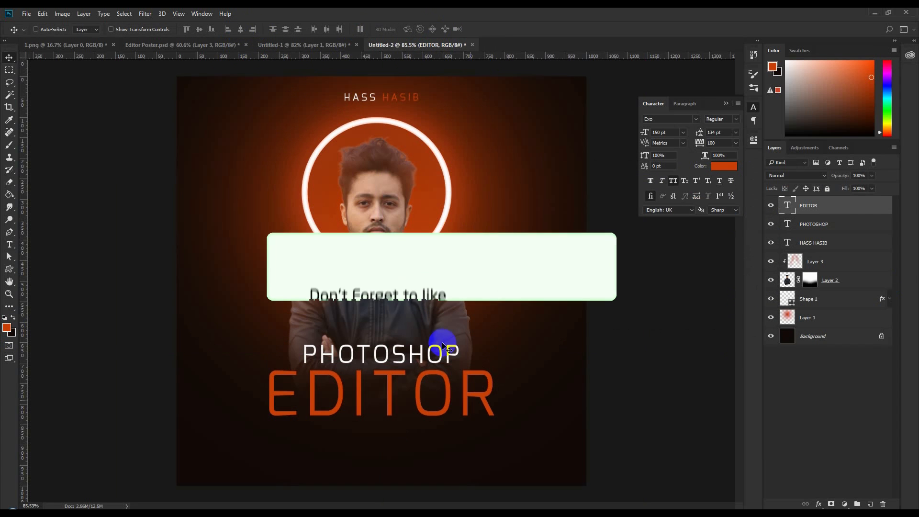
left_click(187, 45)
scroll(449, 353, "up", 5)
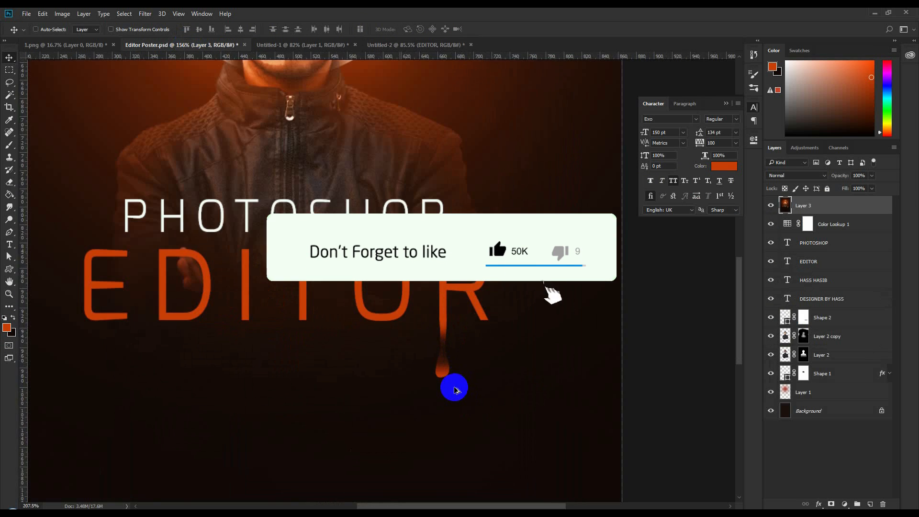
left_click(387, 45)
scroll(485, 447, "up", 6)
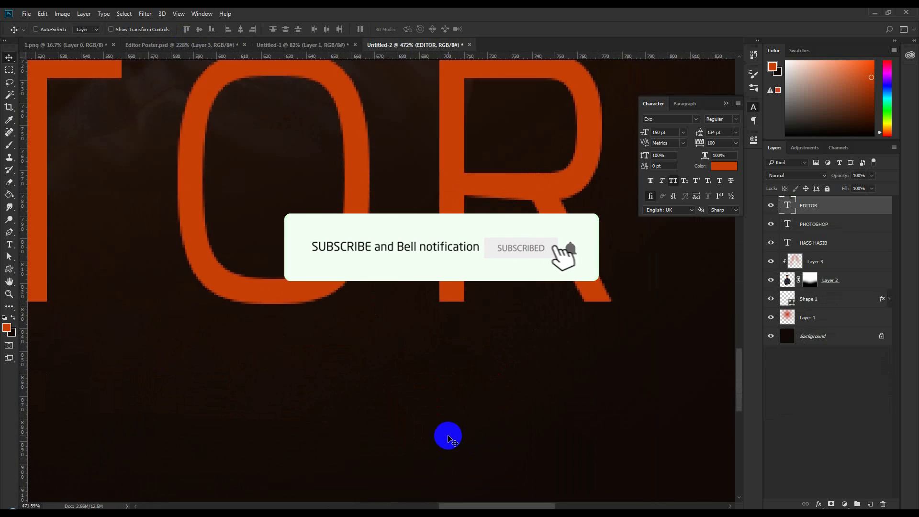
- Place two vertical guides along the left and right edges of the R's stem
left_click(9, 232)
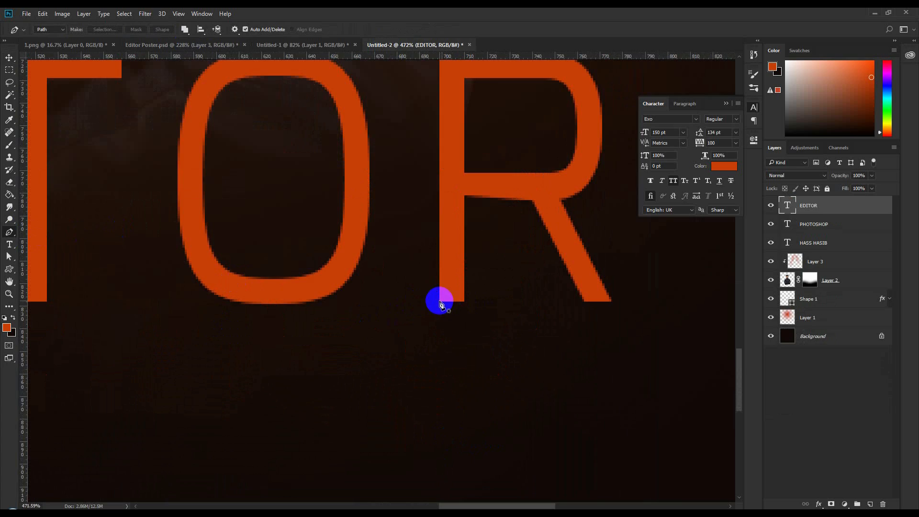
scroll(439, 303, "up", 4)
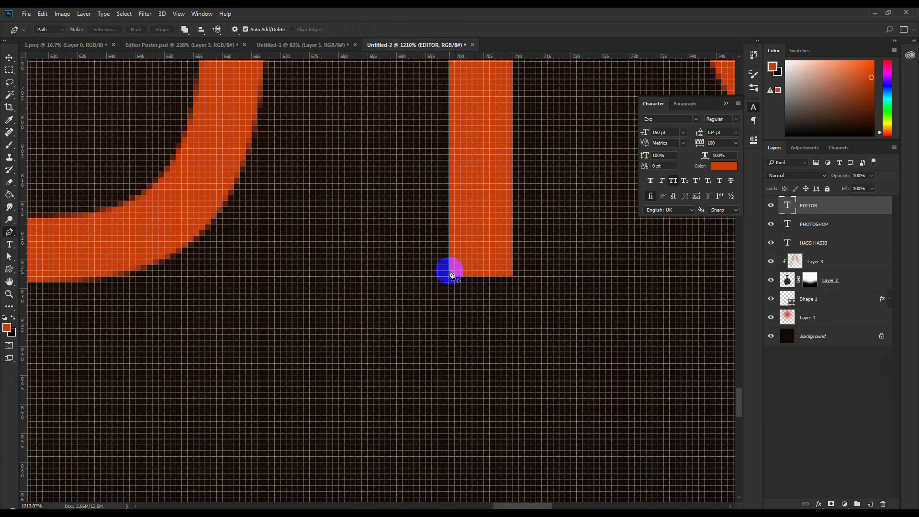
scroll(450, 272, "down", 2)
left_click_drag(23, 226, 449, 341)
scroll(448, 320, "down", 1)
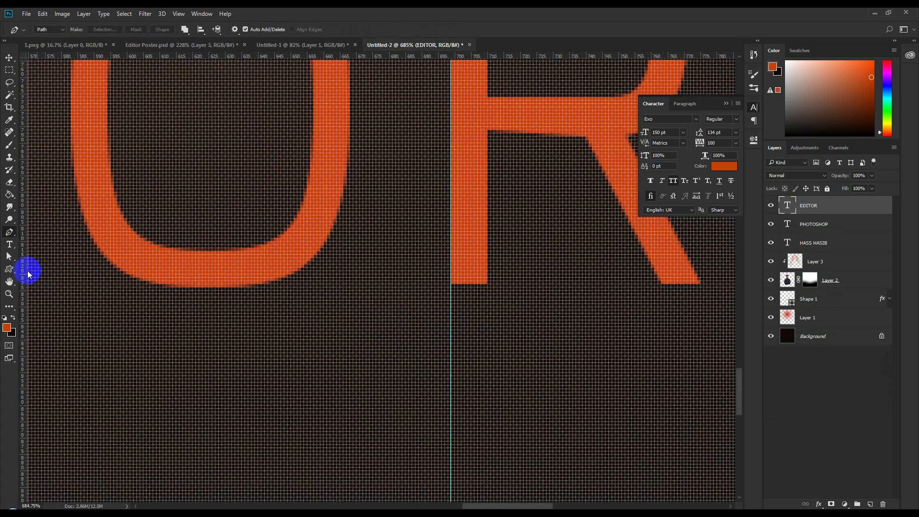
left_click_drag(24, 271, 488, 349)
scroll(488, 349, "down", 2)
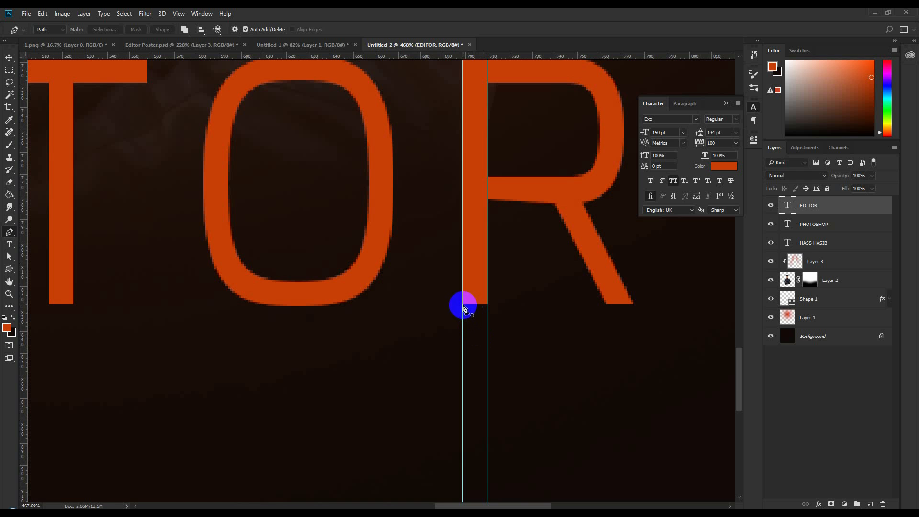
- Draw a curved drip-shaped path outline hanging beneath the R stem between the guides
left_click(463, 305)
scroll(471, 395, "down", 3)
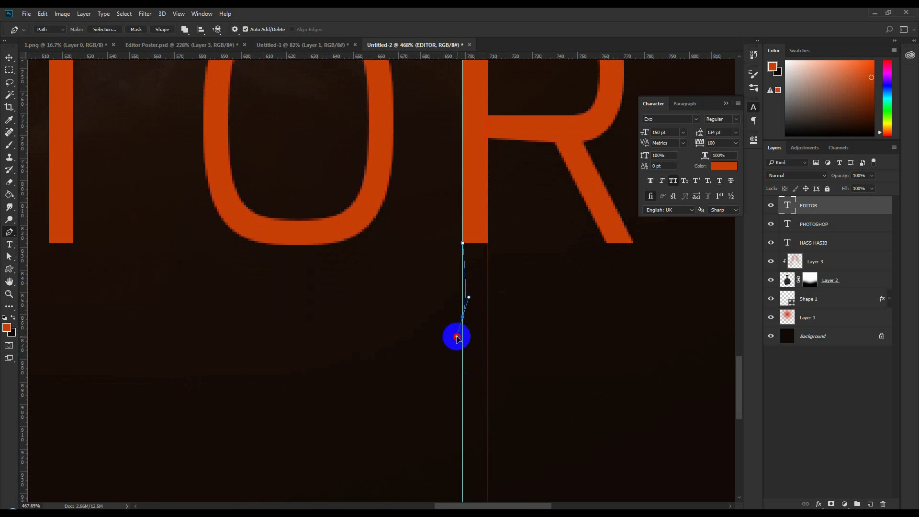
left_click_drag(488, 351, 510, 346)
left_click_drag(521, 338, 521, 338)
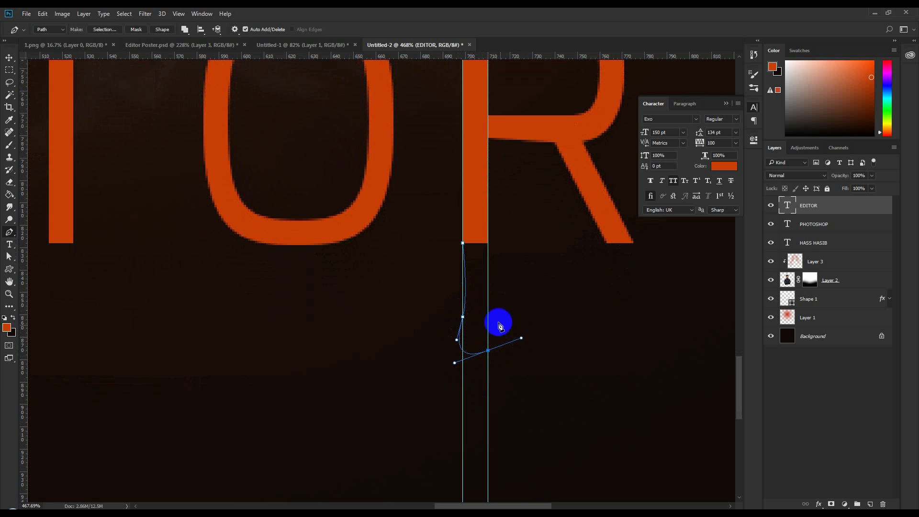
mouse_move(485, 308)
left_mouse_down()
mouse_move(483, 295)
mouse_move(494, 314)
left_mouse_up()
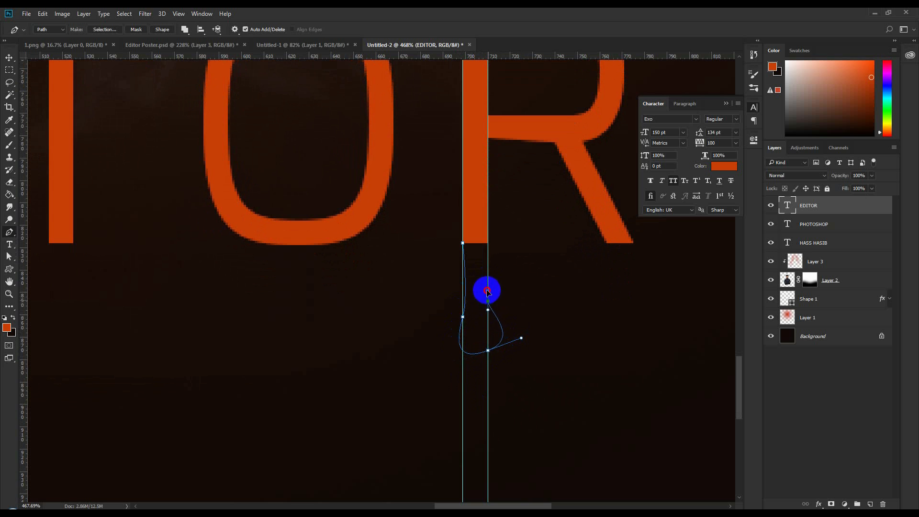
left_click_drag(484, 280, 488, 263)
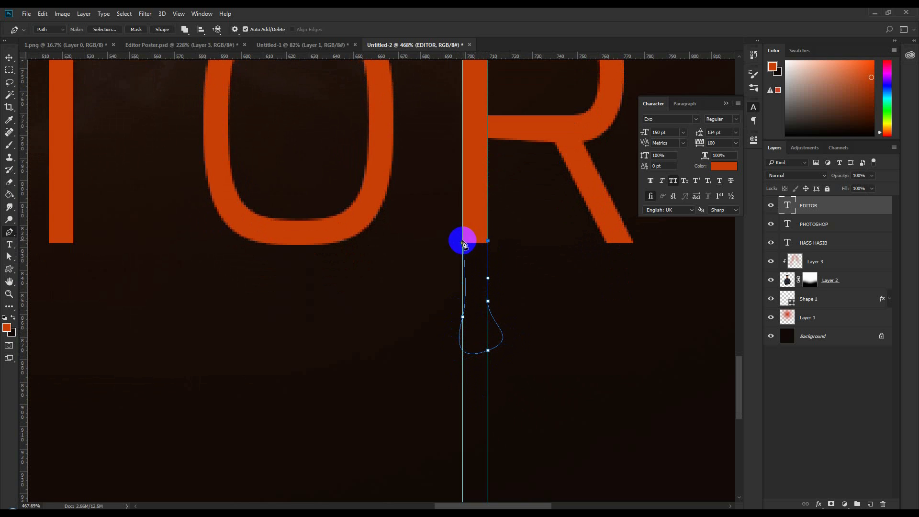
left_click(462, 244)
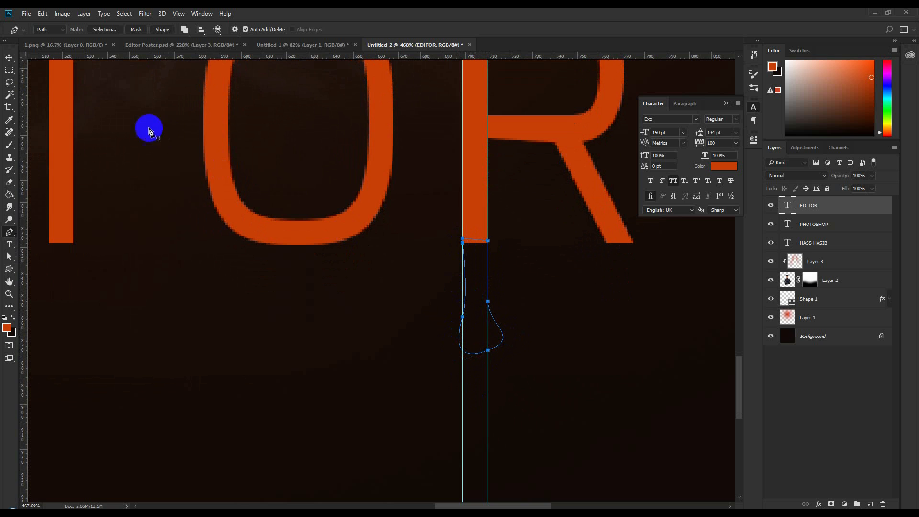
key("ctrl")
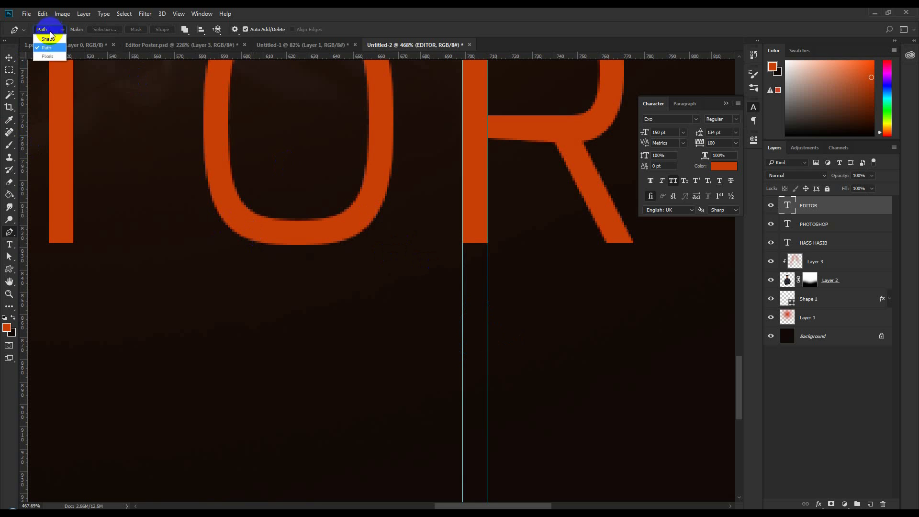
- Draw a filled drip shape from the R stem with curved sides along the guides
left_click(50, 39)
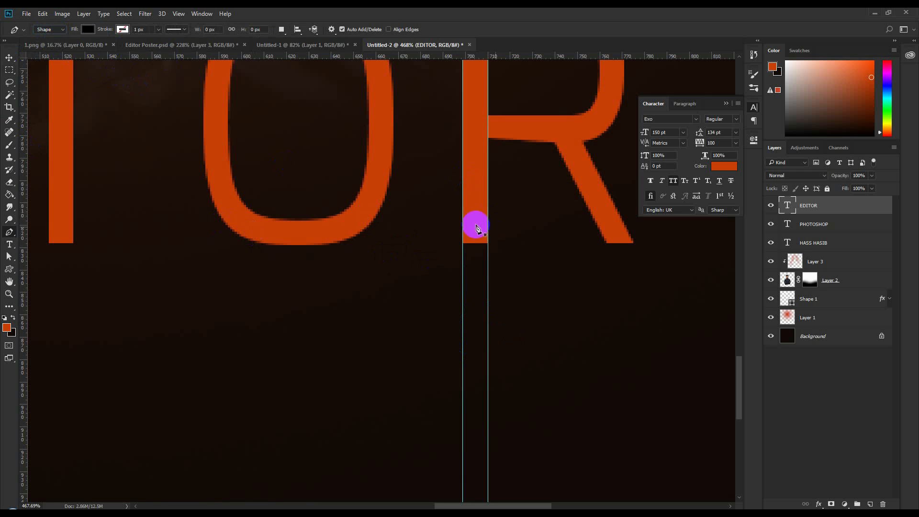
left_click(462, 221)
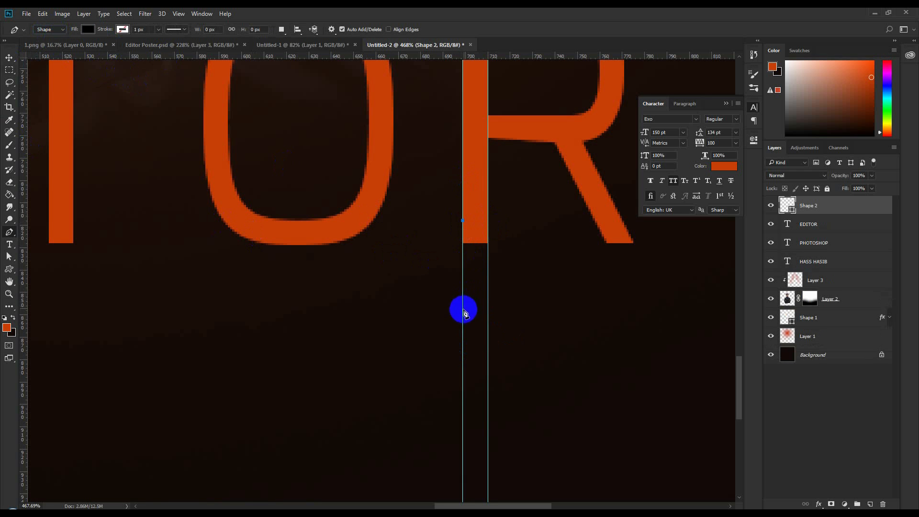
left_click_drag(462, 314, 517, 339)
left_click_drag(488, 300, 485, 281)
left_click(488, 231)
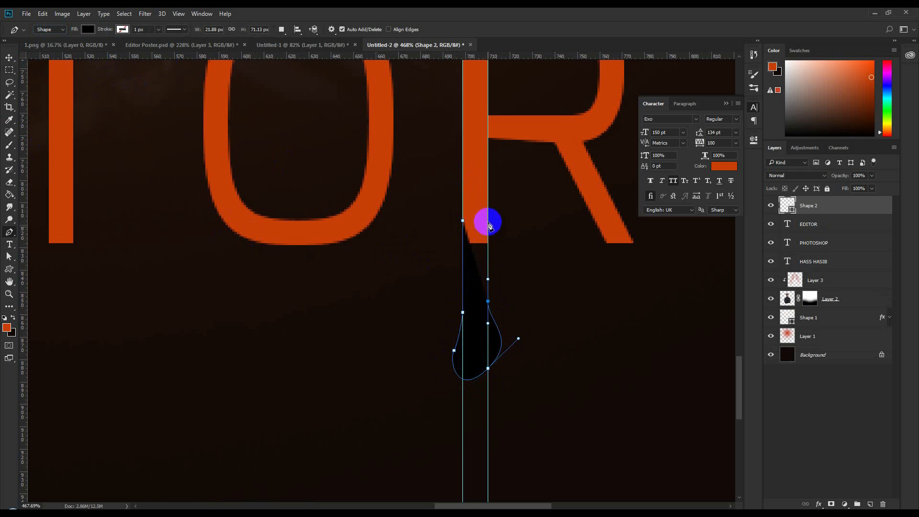
left_click(463, 221)
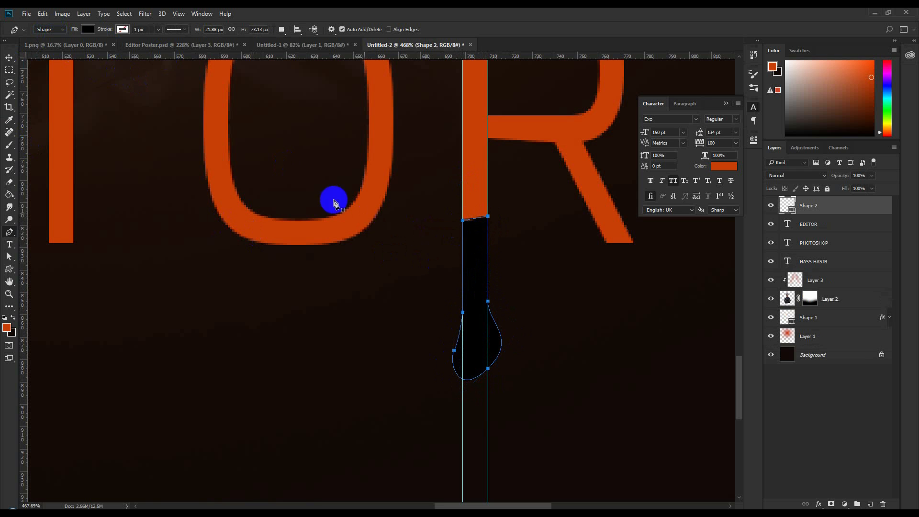
- Add a tip point and reshape the left curve into a rounded teardrop bottom
left_click(9, 57)
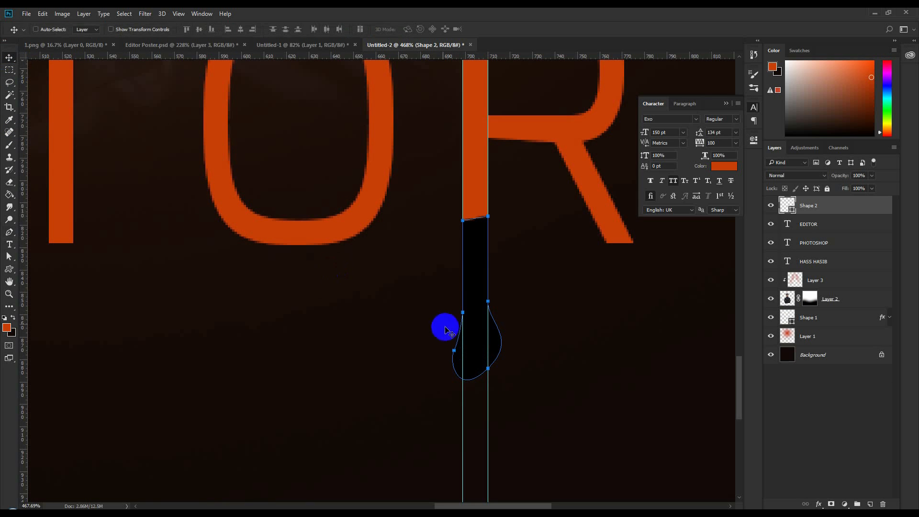
left_click(9, 232)
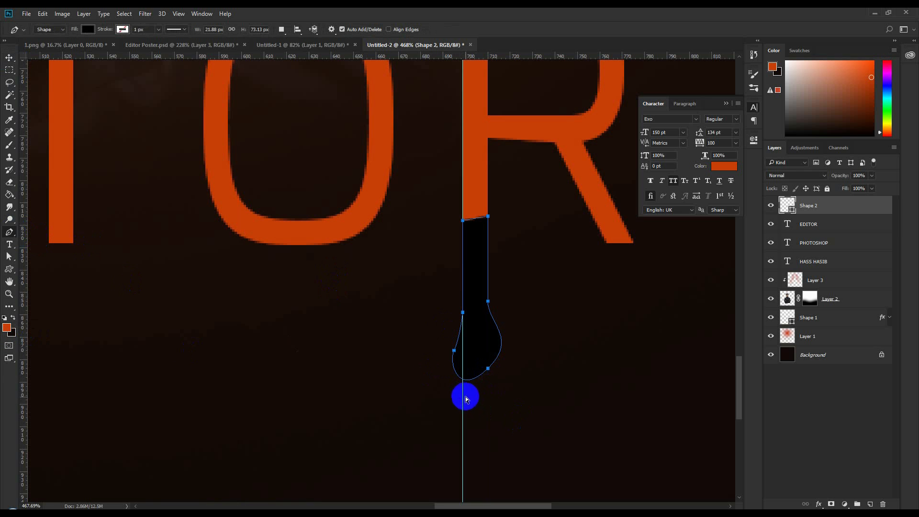
mouse_move(489, 370)
left_mouse_down()
mouse_move(528, 346)
mouse_move(511, 359)
mouse_move(525, 363)
mouse_move(489, 369)
mouse_move(488, 383)
left_mouse_up()
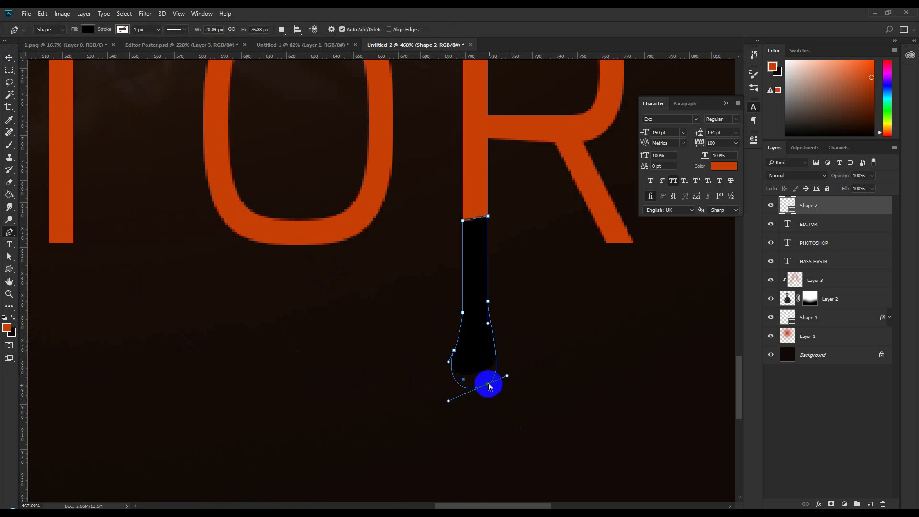
mouse_move(456, 353)
left_mouse_down()
mouse_move(448, 345)
mouse_move(460, 324)
mouse_move(489, 303)
mouse_move(470, 313)
mouse_move(488, 304)
mouse_move(455, 352)
mouse_move(459, 345)
left_mouse_up()
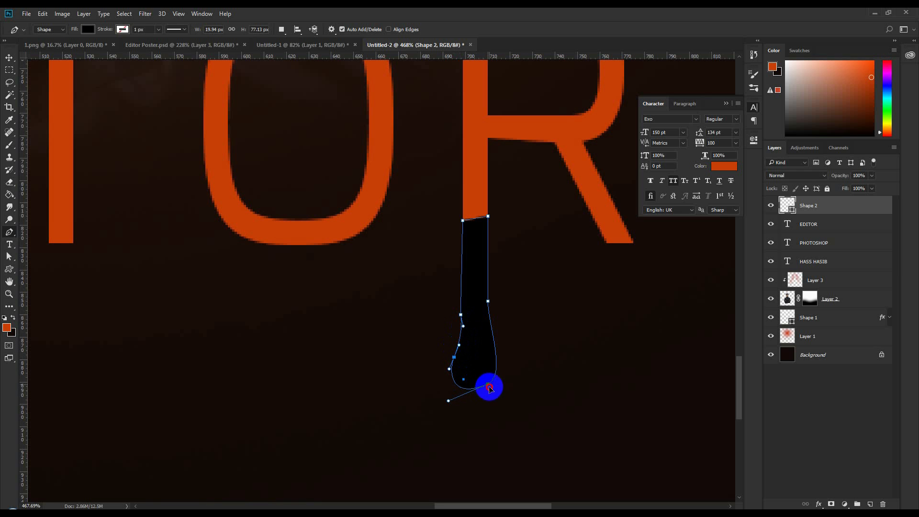
left_click_drag(489, 390, 514, 376)
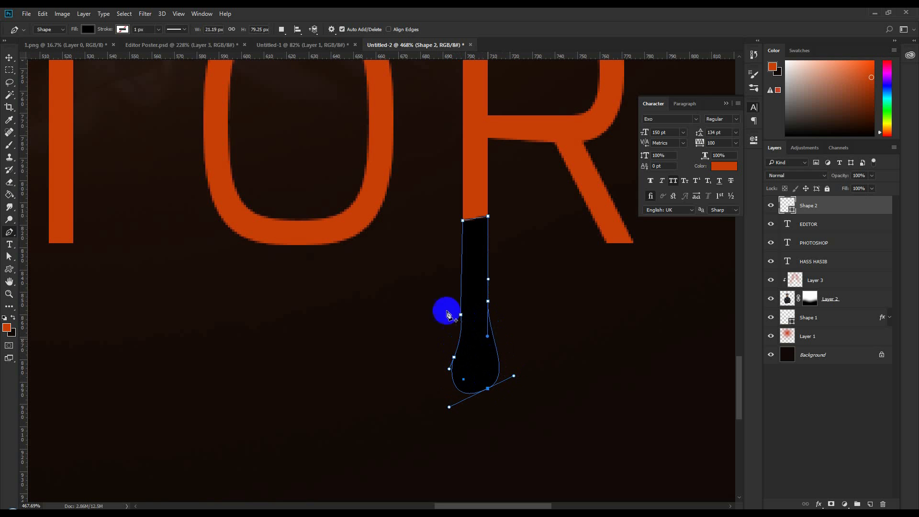
- Fill the Shape 2 drip with the orange sampled from the EDITOR letters
left_click(9, 57)
left_click(787, 206)
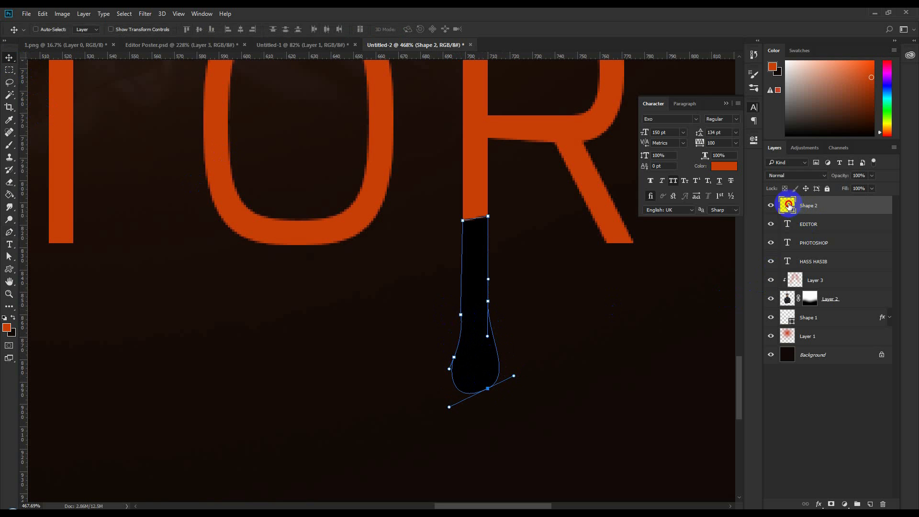
double_click(788, 206)
left_click(478, 177)
left_click(756, 176)
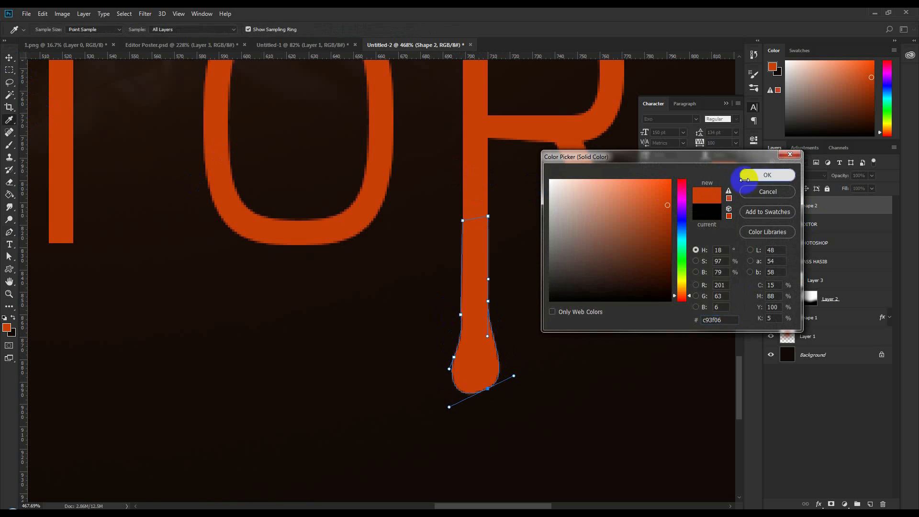
- Move the drip slightly lower beneath the R and add a layer mask to it
mouse_move(546, 333)
left_mouse_down()
mouse_move(543, 361)
mouse_move(544, 344)
left_mouse_up()
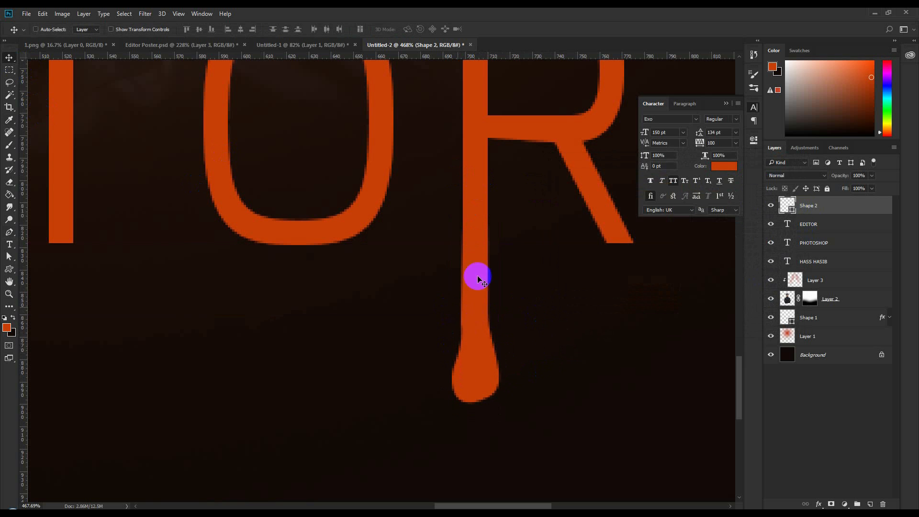
left_click(831, 504)
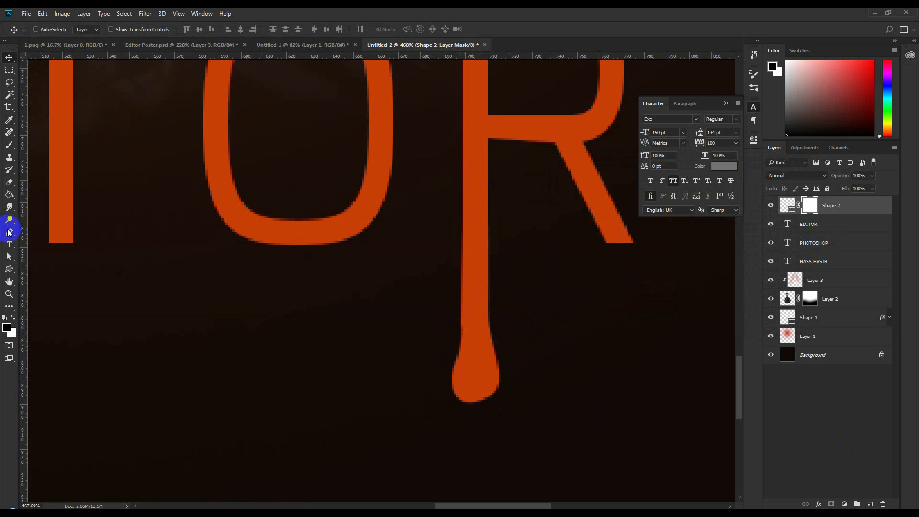
left_click(156, 45)
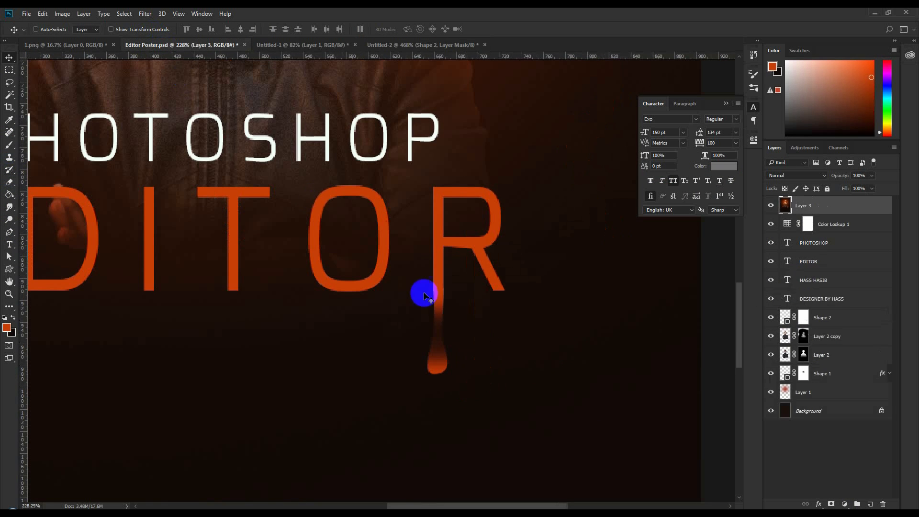
left_click(385, 44)
- Brush black over the mask with a smaller brush to fade the drip's upper stem
left_click(9, 144)
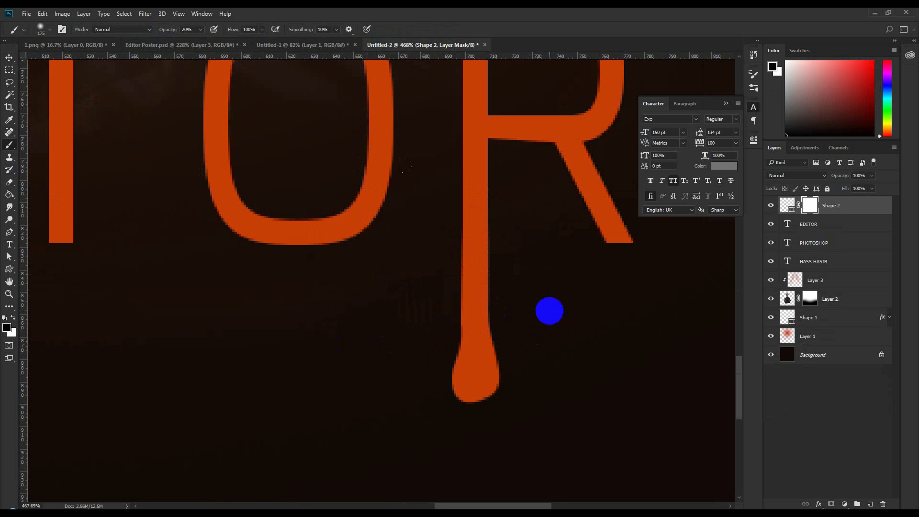
key("bracketleft")
mouse_move(500, 304)
left_mouse_down()
mouse_move(449, 308)
mouse_move(568, 309)
mouse_move(434, 310)
mouse_move(566, 303)
mouse_move(539, 301)
mouse_move(306, 313)
mouse_move(665, 313)
mouse_move(168, 322)
mouse_move(273, 307)
left_mouse_up()
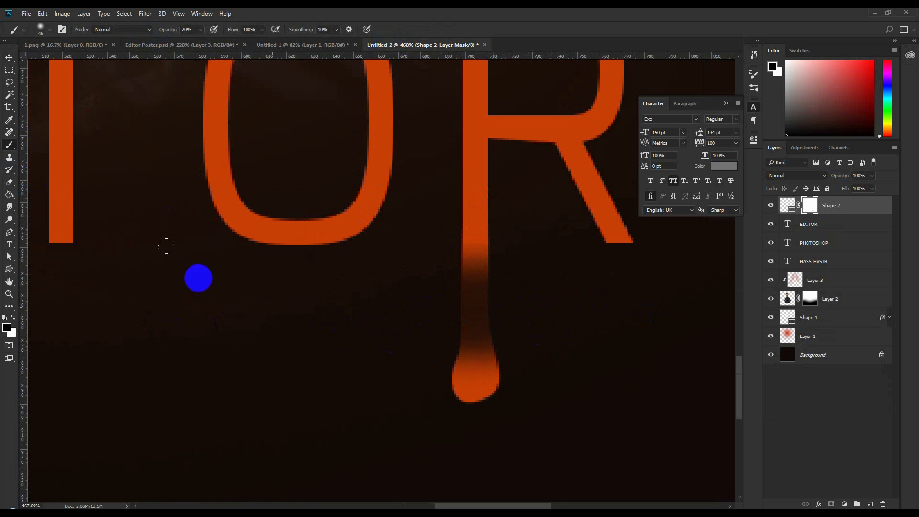
left_click(9, 58)
scroll(474, 349, "down", 6)
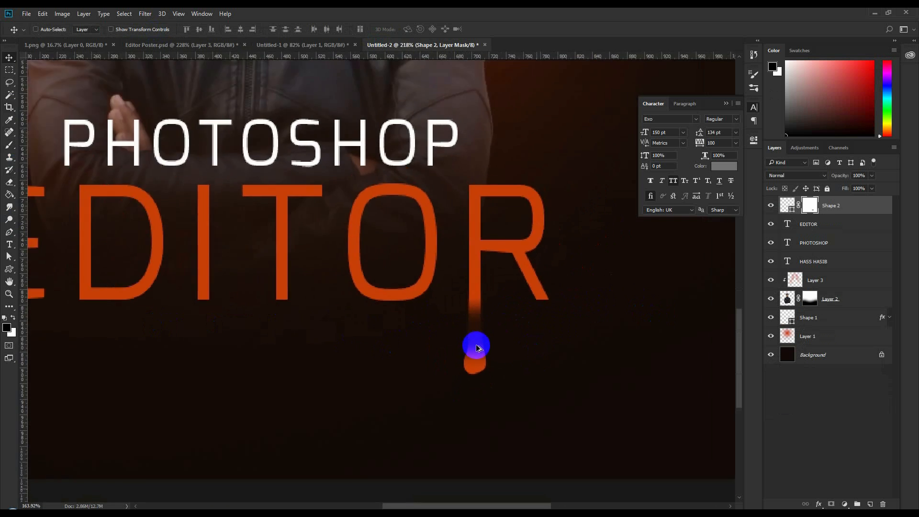
- Duplicate the name text down to the poster's bottom and move its layer to the top
scroll(549, 410, "down", 4)
scroll(537, 405, "up", 2)
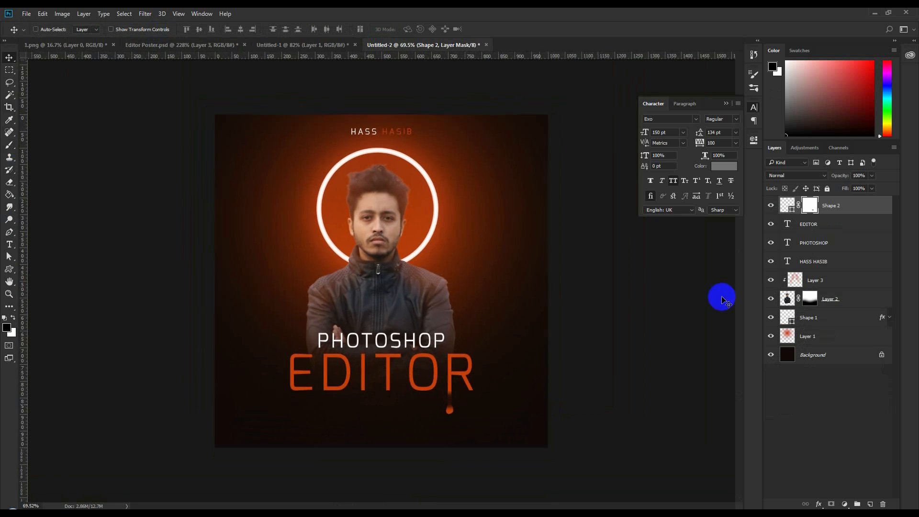
left_click(812, 259)
left_click_drag(450, 205, 437, 472)
left_click_drag(788, 266, 790, 205)
double_click(790, 206)
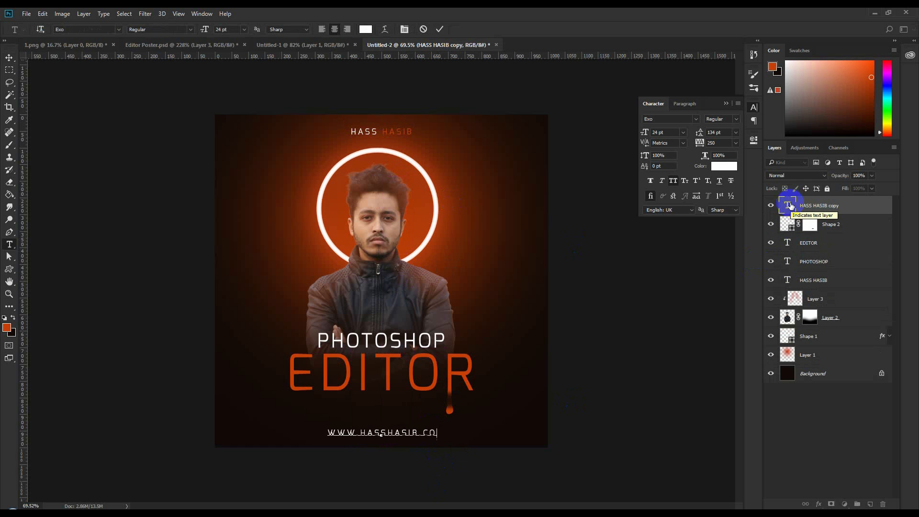
- Set the address text to 14 pt in white
left_click(244, 29)
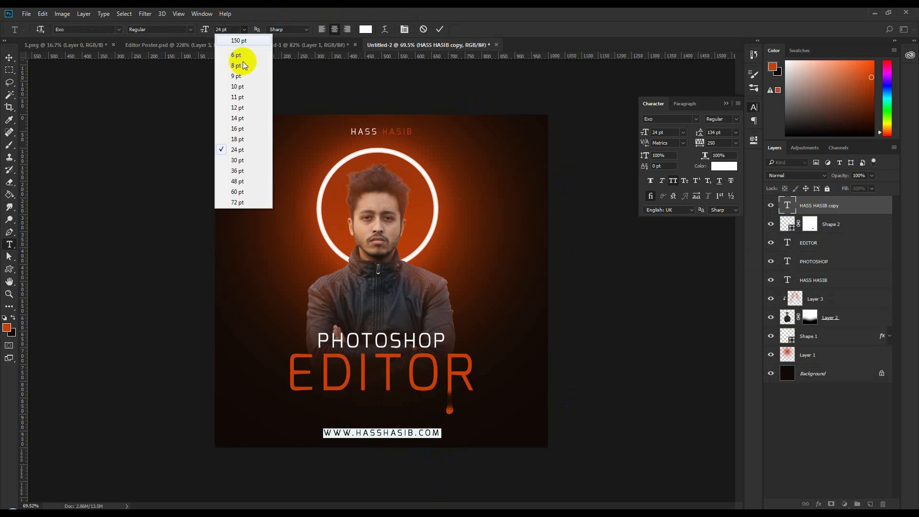
left_click(238, 118)
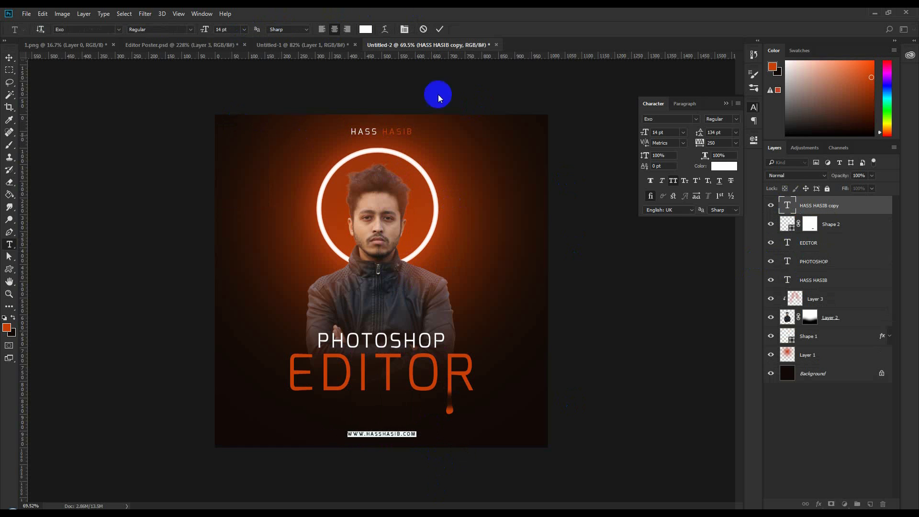
left_click(366, 29)
left_click(769, 176)
- Colour the middle name part of the web address with EDITOR's orange and commit the text
left_click_drag(402, 434, 365, 435)
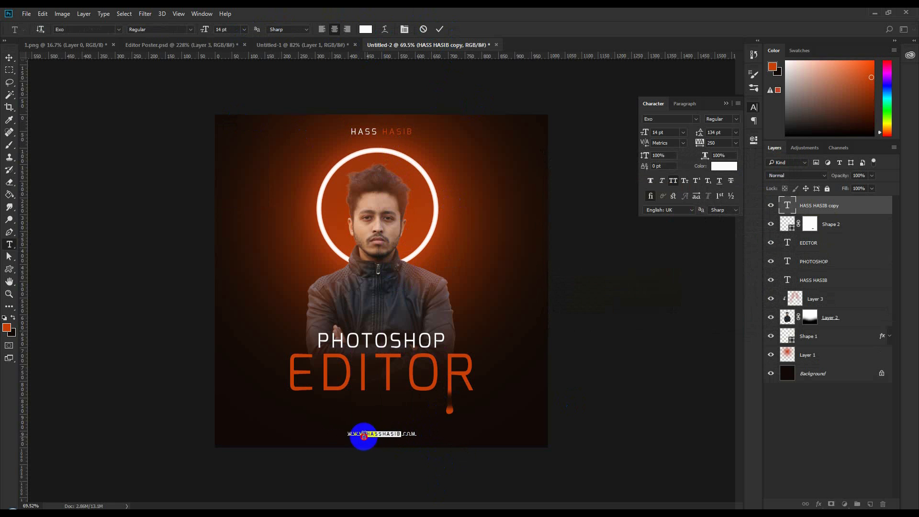
left_click(366, 29)
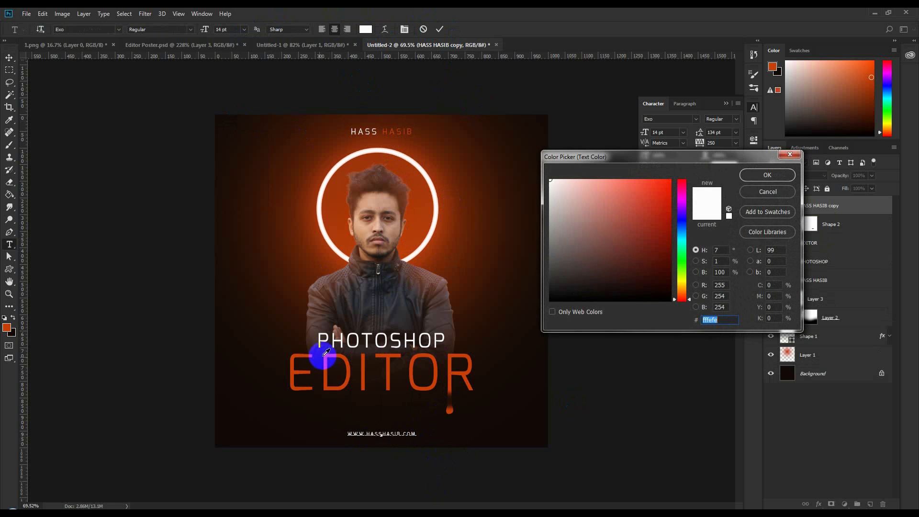
left_click(328, 352)
left_click(767, 175)
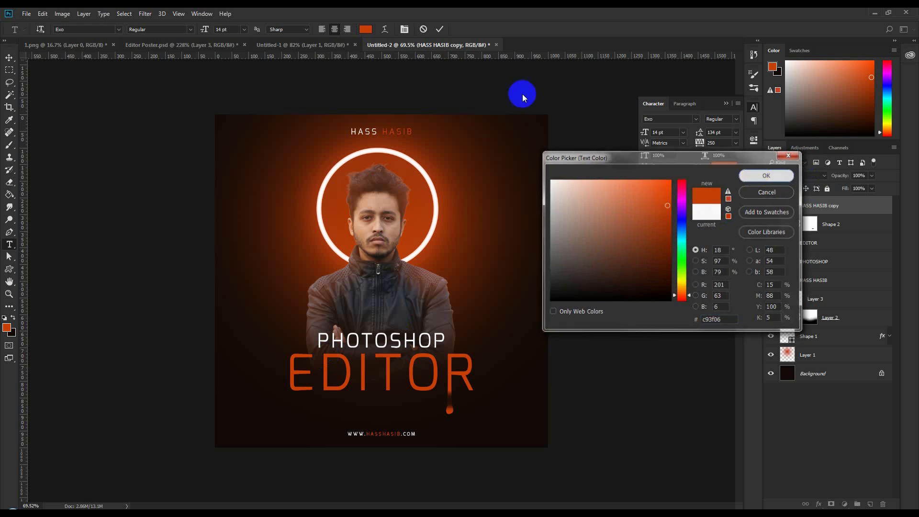
left_click(439, 30)
key("v")
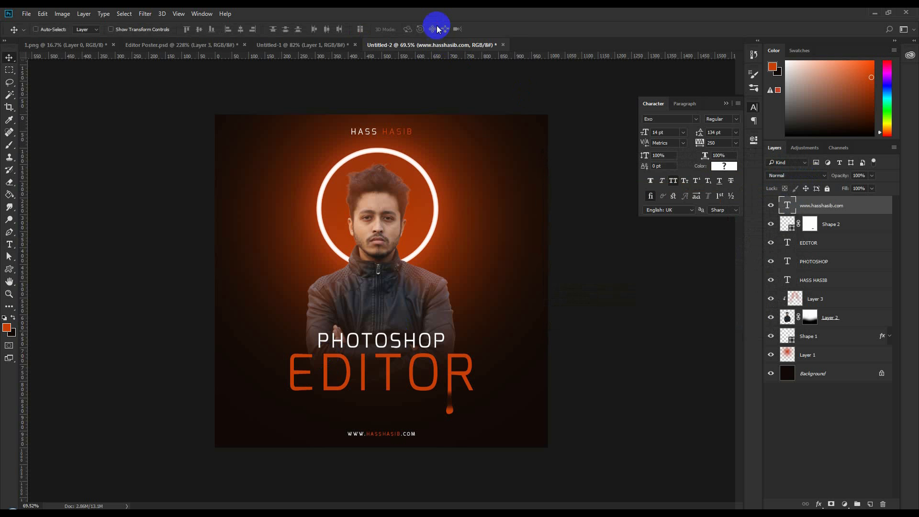
- Create a new top layer and stamp the merged visible poster onto it with Apply Image
left_click(873, 504)
left_click(62, 14)
left_click(81, 157)
left_click(758, 155)
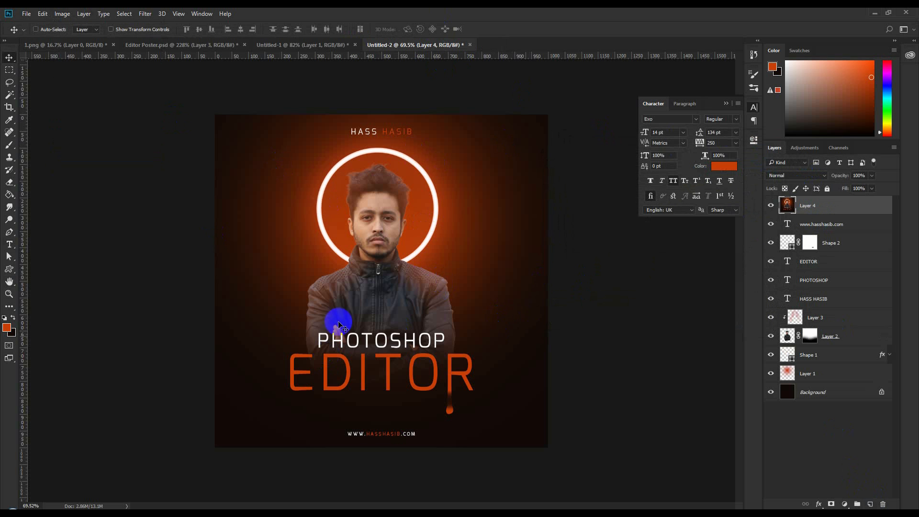
- Add Noise to the merged layer with Amount 3
left_click(141, 14)
mouse_move(261, 152)
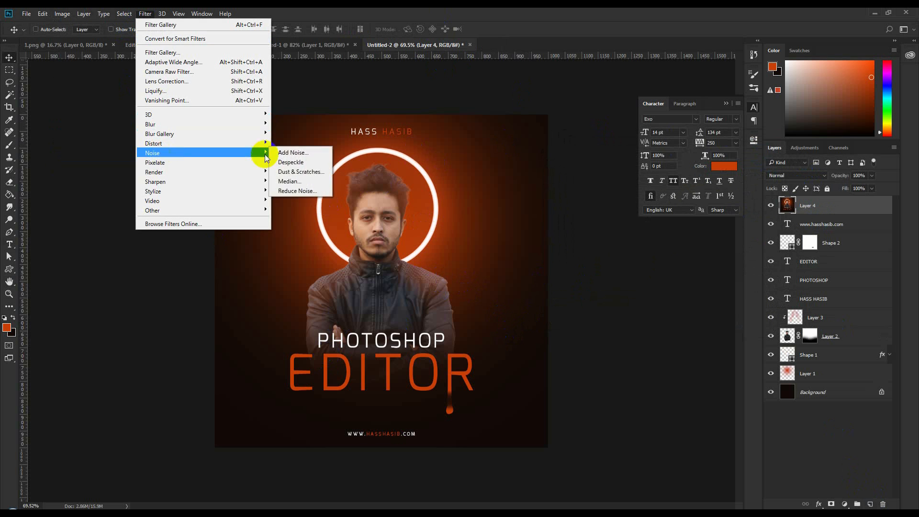
left_click(294, 153)
left_click_drag(463, 108, 639, 120)
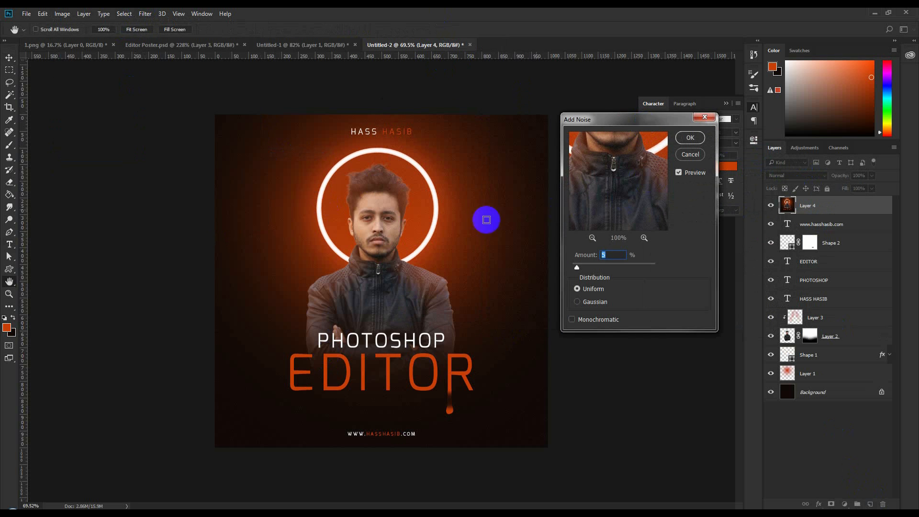
left_click_drag(616, 253, 585, 258)
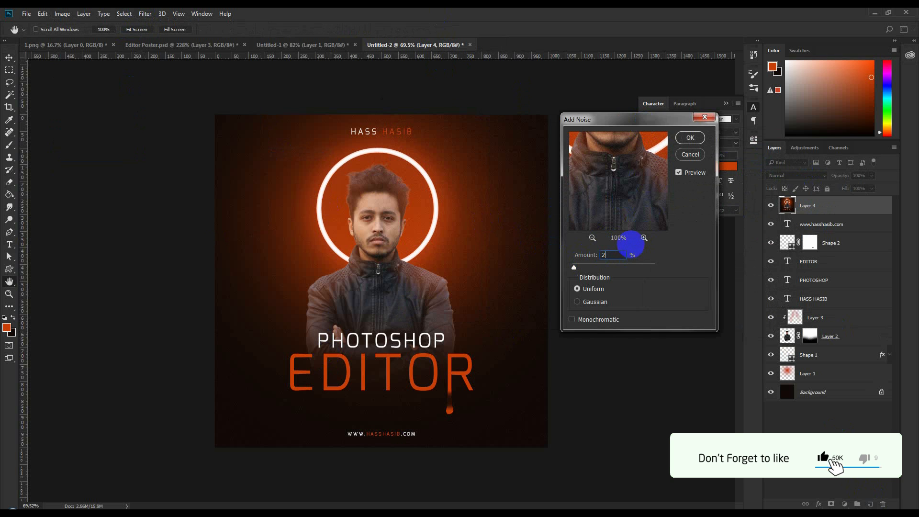
type("2")
left_click_drag(615, 254, 585, 252)
type("3")
left_click(690, 137)
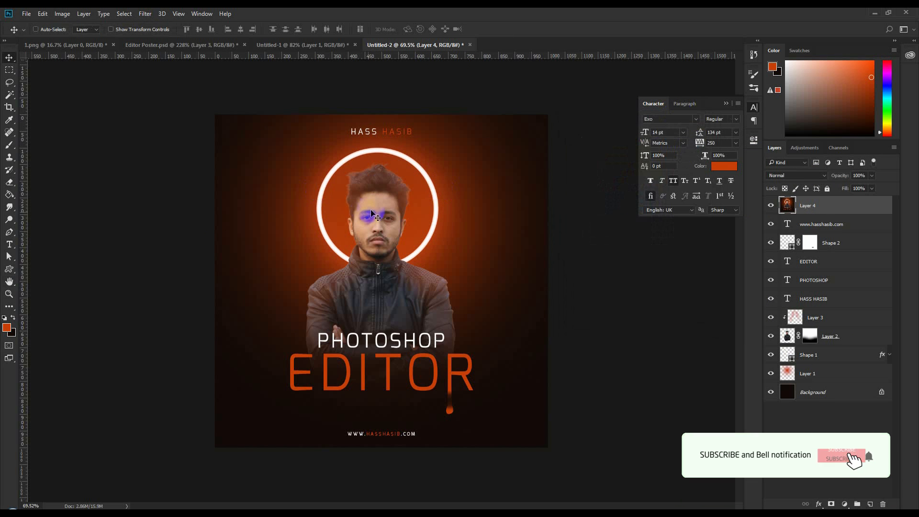
- Preview Artistic effects in the Filter Gallery, from Cutout and Dry Brush through Smudge Stick to Underpainting
left_click(145, 14)
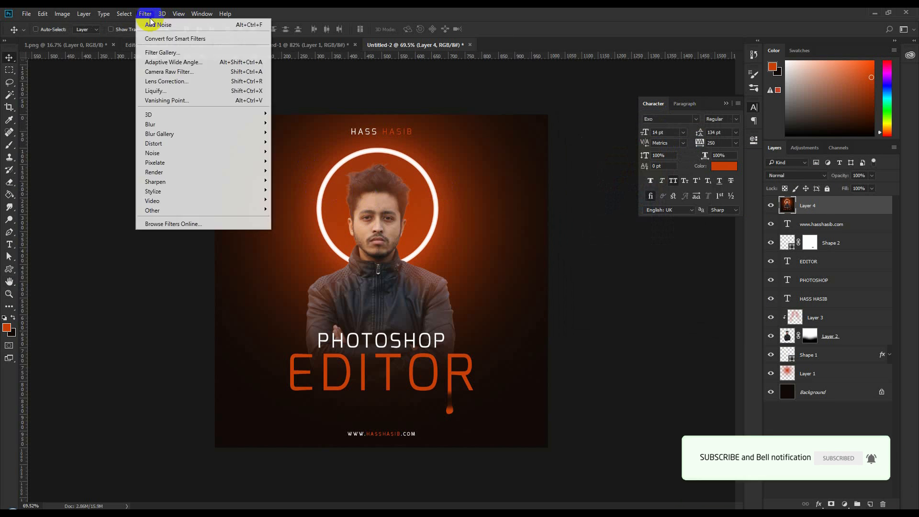
left_click(156, 52)
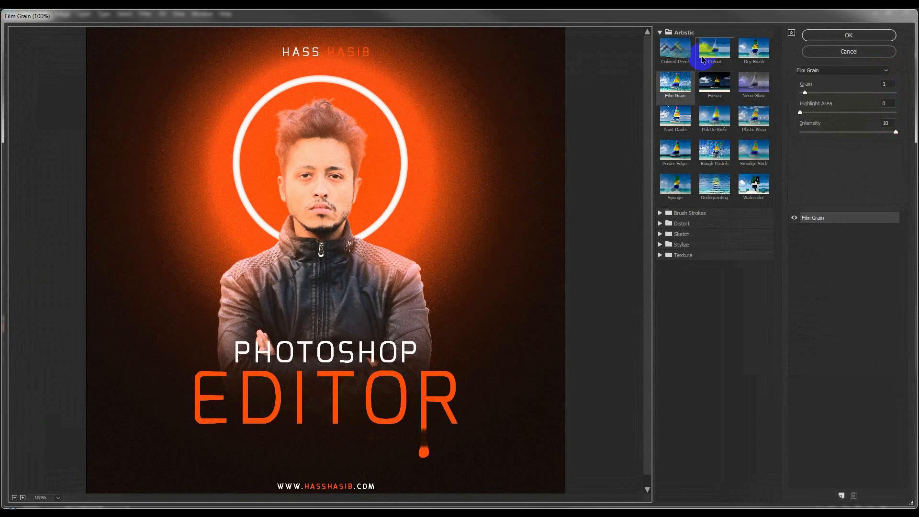
left_click(714, 50)
left_click(738, 54)
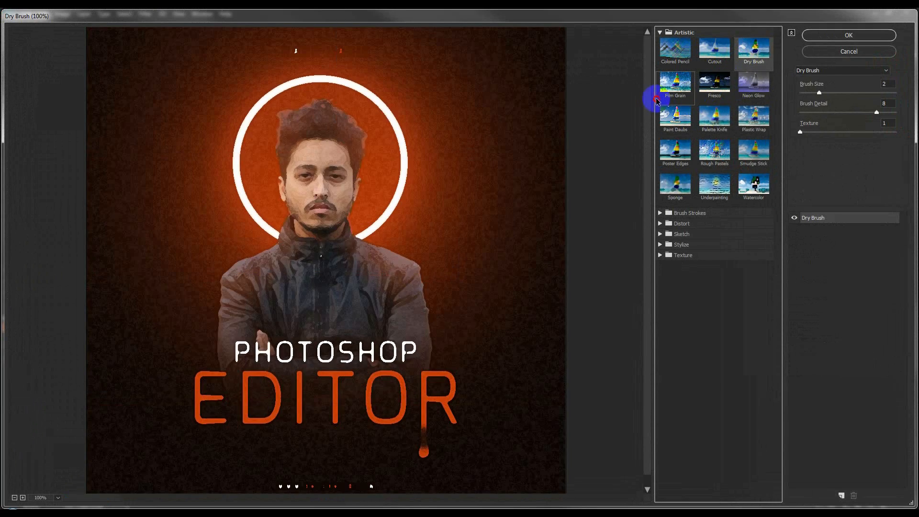
left_click(663, 97)
left_click(712, 89)
left_click(753, 84)
left_click(675, 117)
left_click(709, 117)
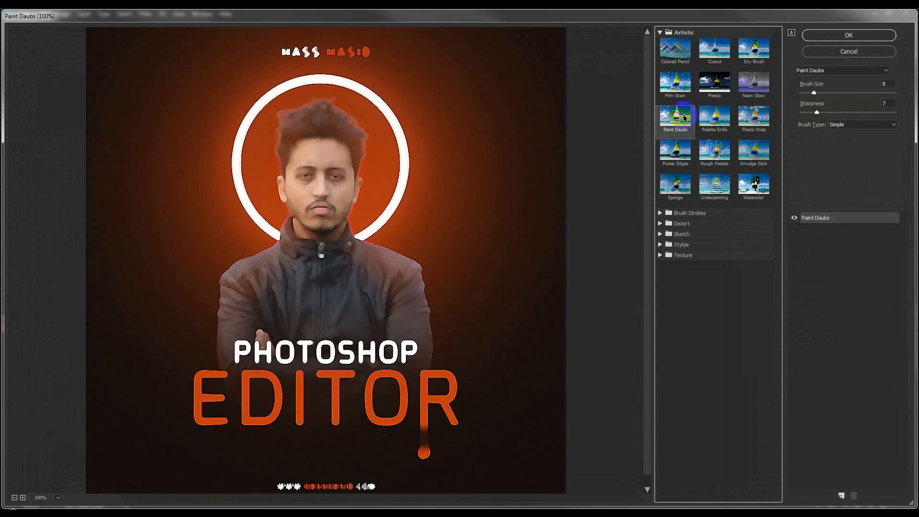
left_click(756, 119)
left_click(675, 151)
left_click(714, 150)
left_click(745, 164)
left_click(675, 184)
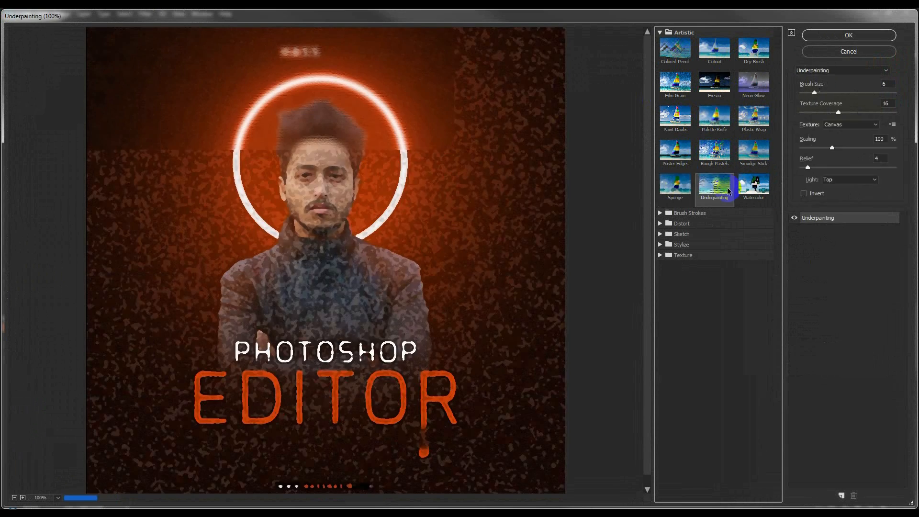